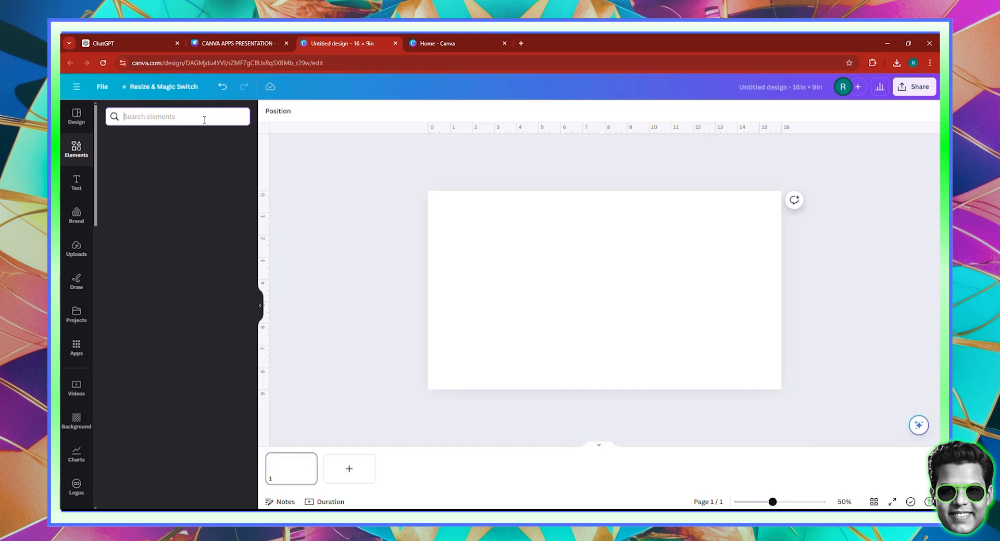
Search the elements for "Golden Lion", limit the results to graphics, and add the uncrowned front-facing gold lion head to the page
type("Golde")
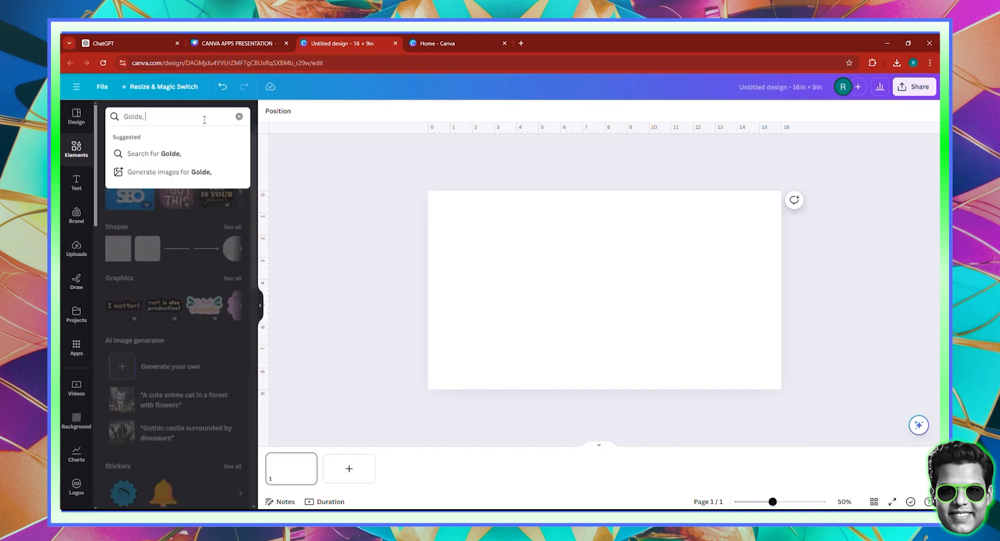
type("n Lion")
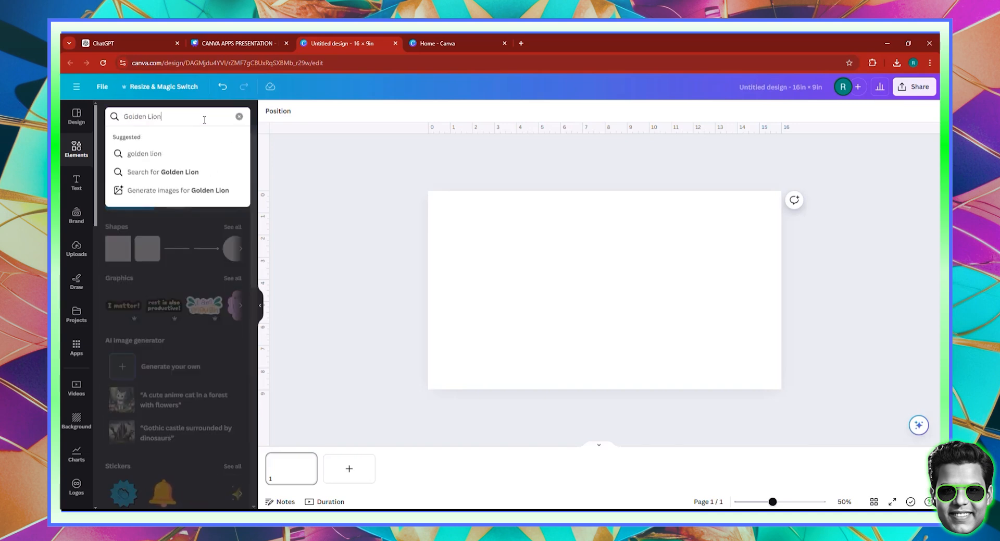
key("Return")
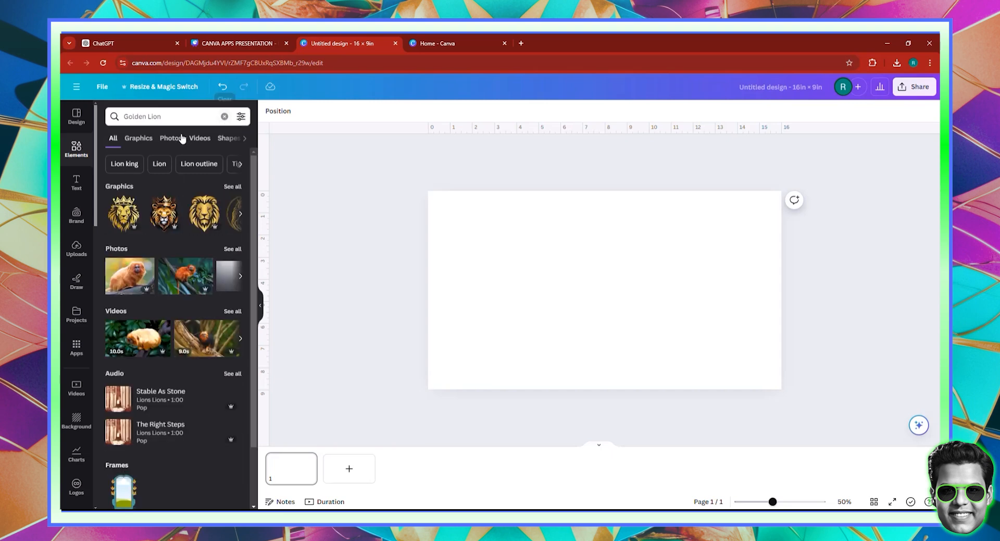
left_click(143, 139)
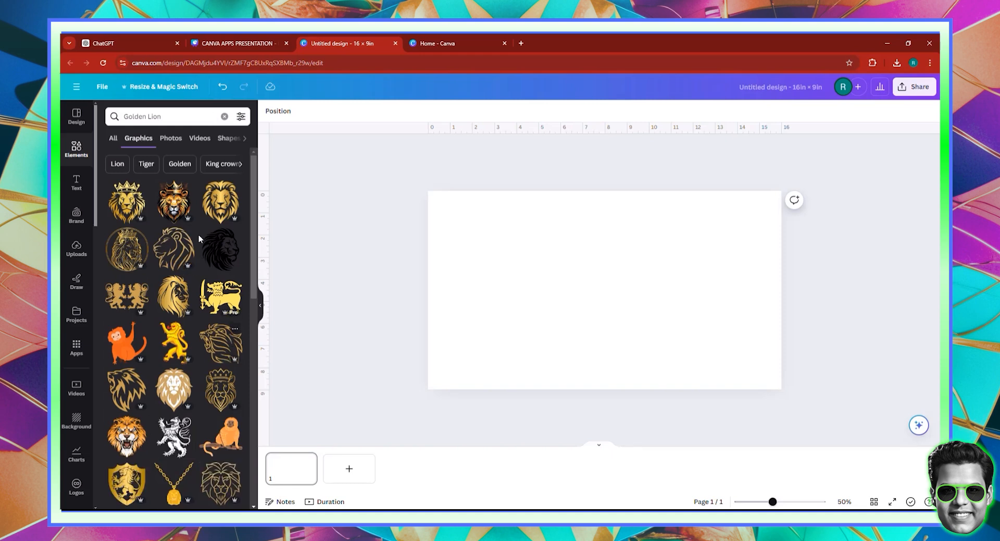
left_click(224, 210)
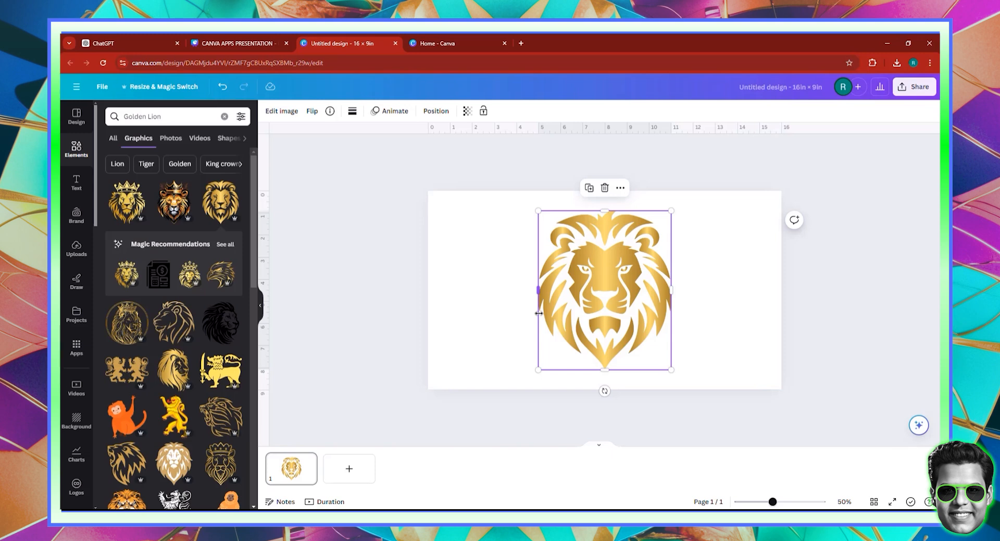
Search Google for "canva copyright policy" in a new browser tab
left_click(521, 43)
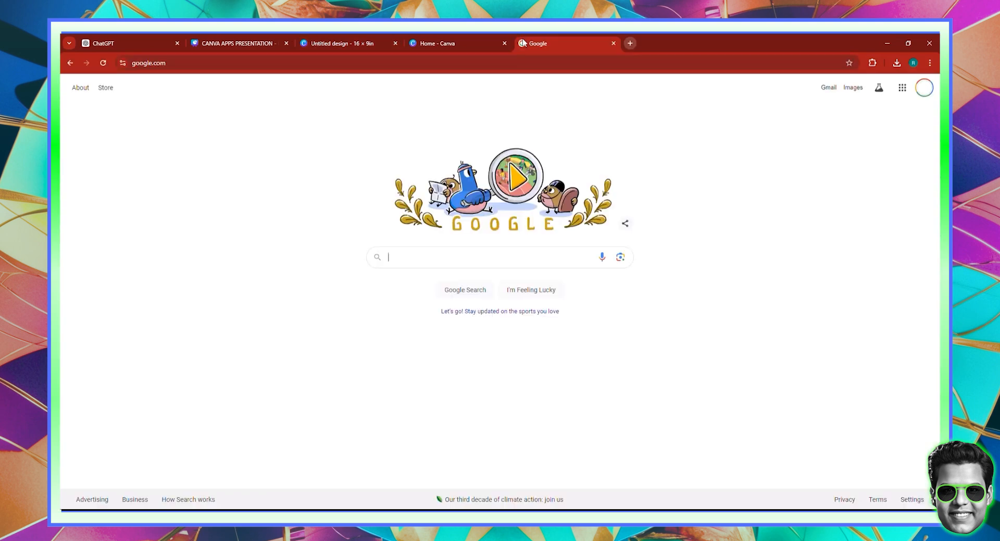
left_click(474, 251)
type("ca")
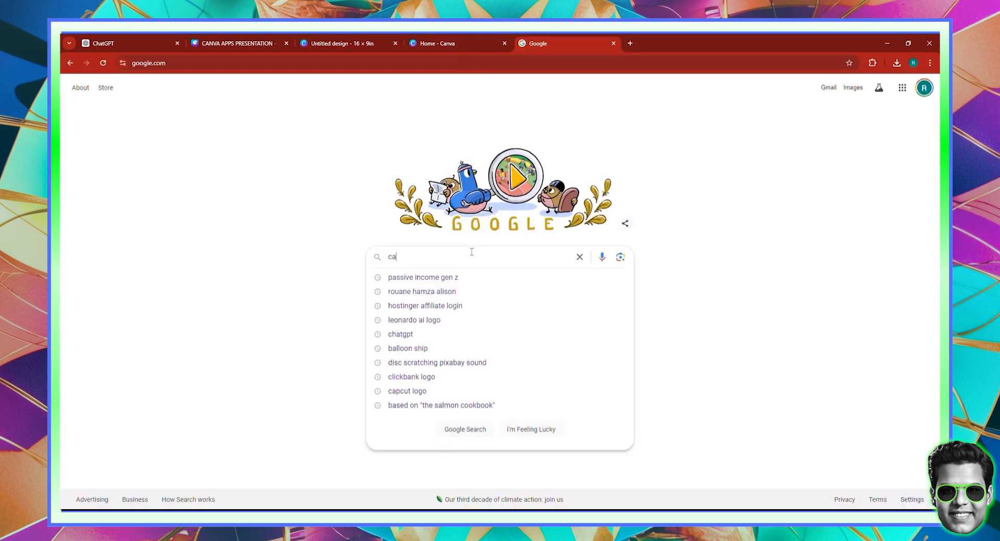
type("nva copyr")
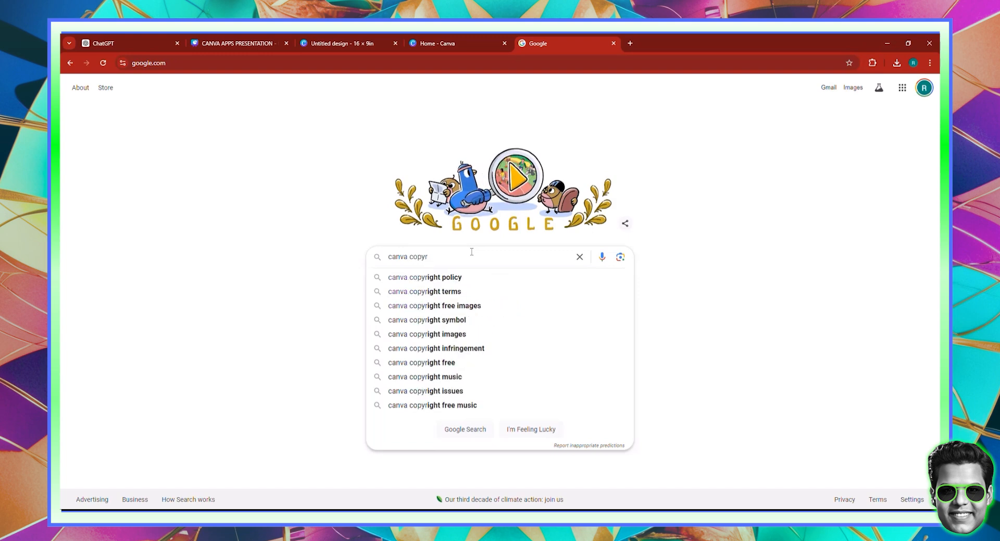
key("Down")
key("Return")
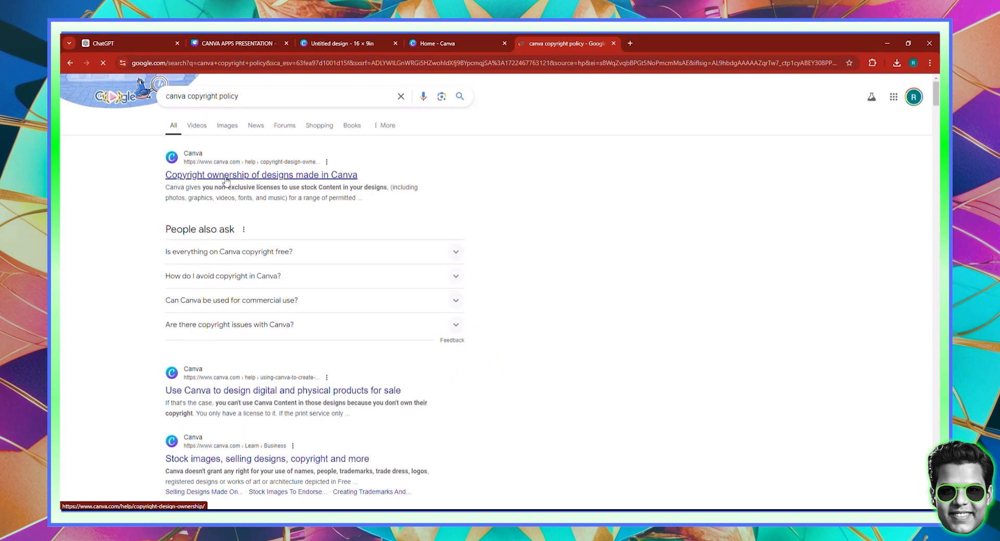
Open Canva's help article on copyright ownership of designs and skim through its contents
left_click(225, 180)
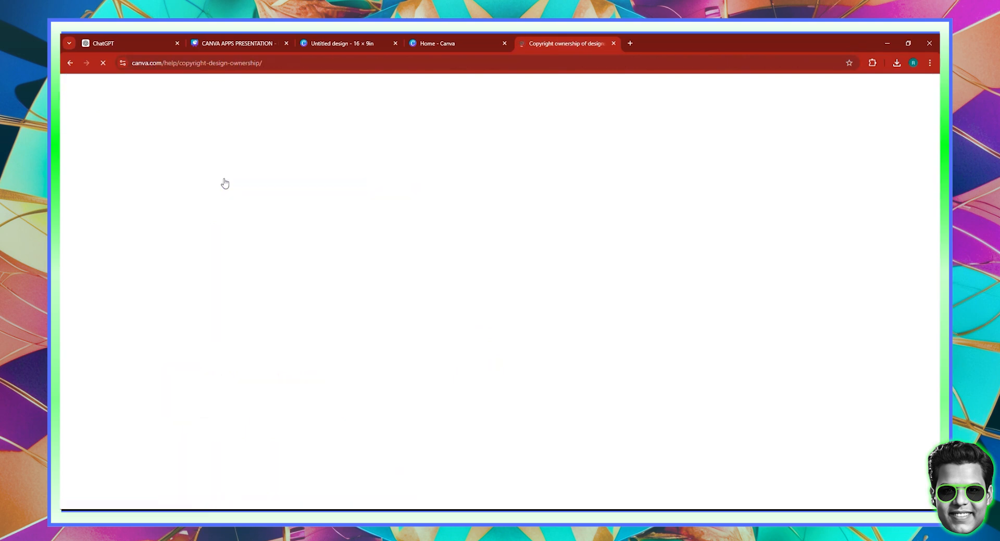
scroll(323, 266, "down", 10)
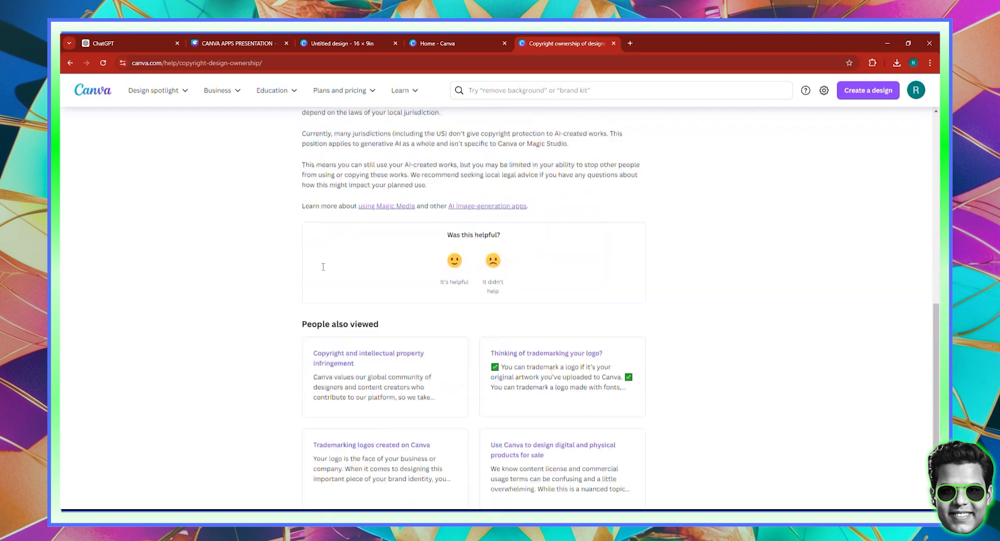
scroll(322, 266, "down", 2)
scroll(318, 258, "up", 15)
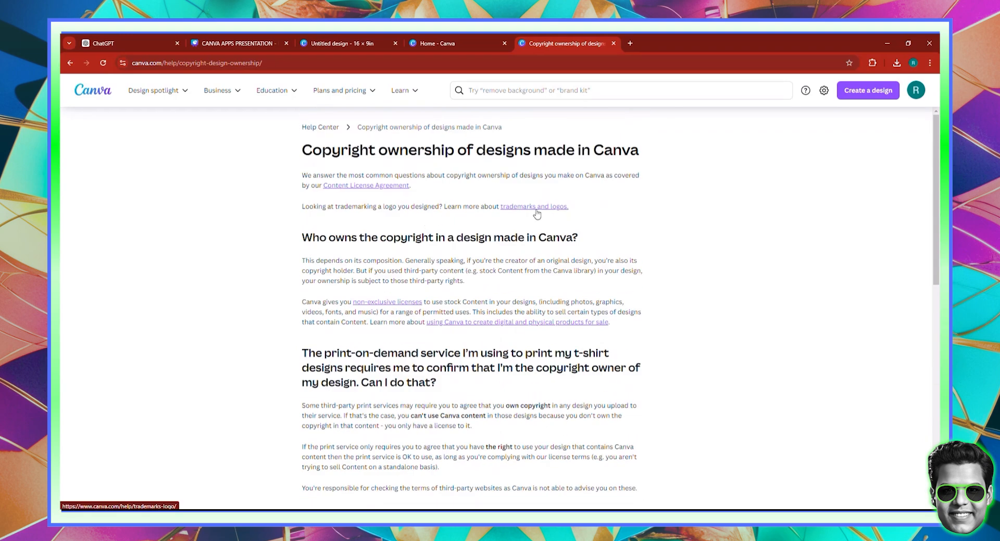
Return to the Google results and search for "canva copyright video explained" instead
left_click(70, 63)
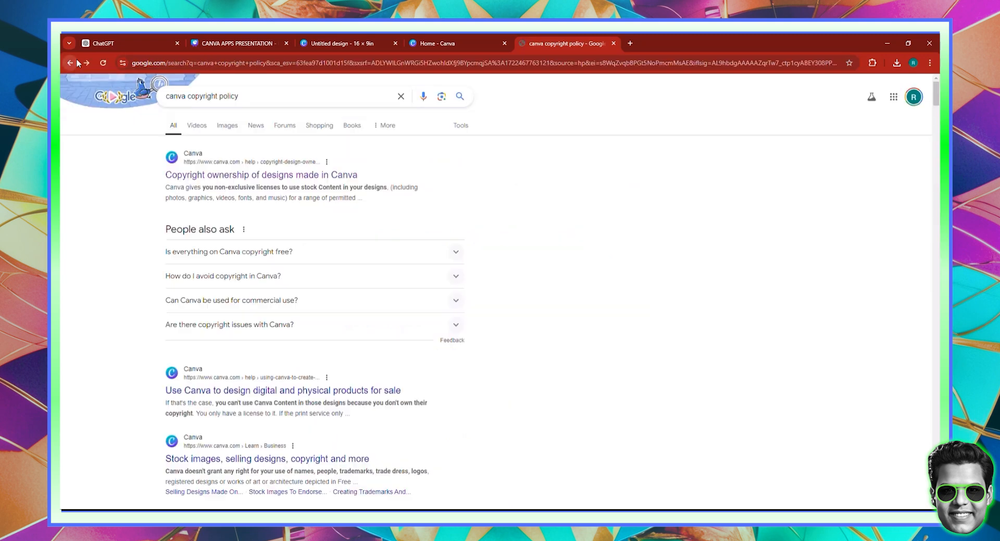
left_click(224, 96)
double_click(224, 96)
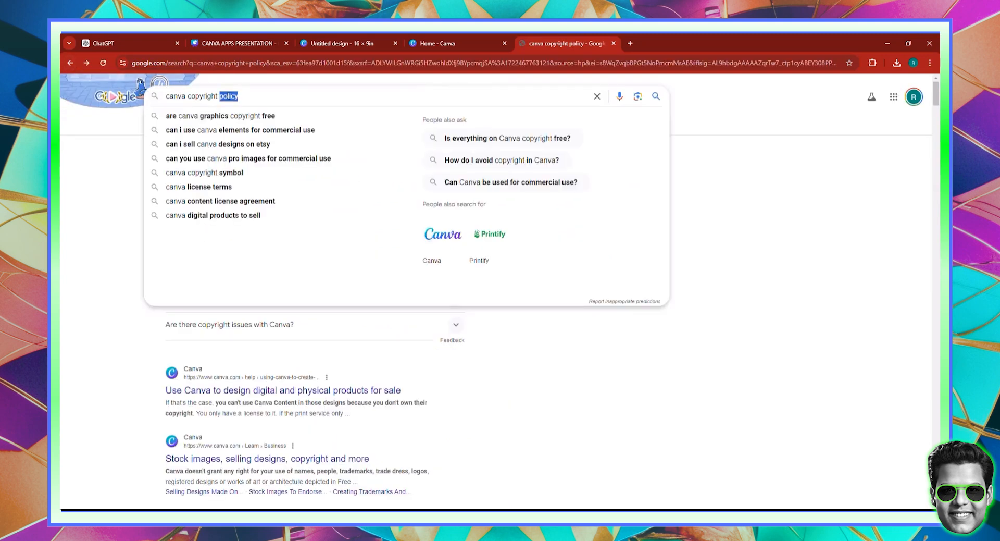
type("video explaoin")
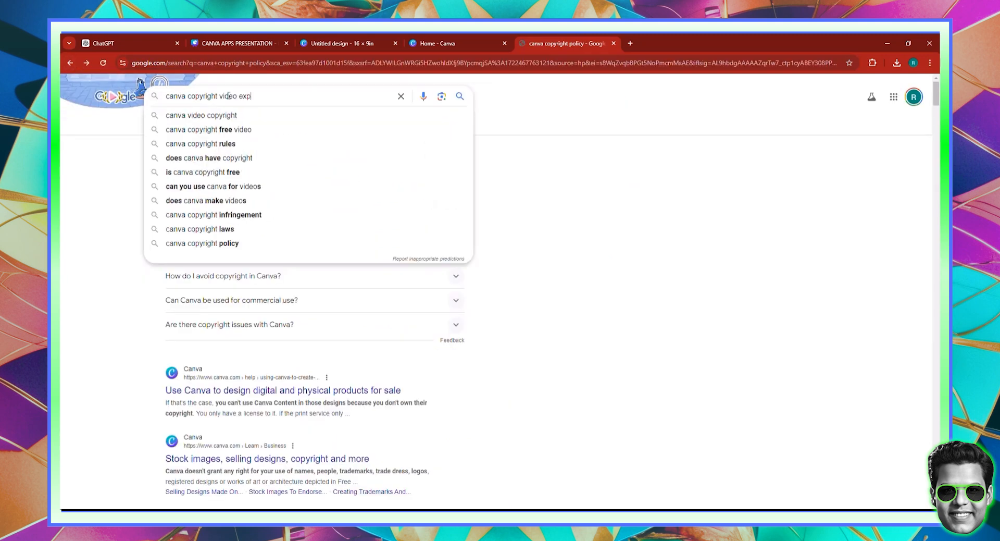
key("BackSpace")
key("BackSpace")
key("BackSpace")
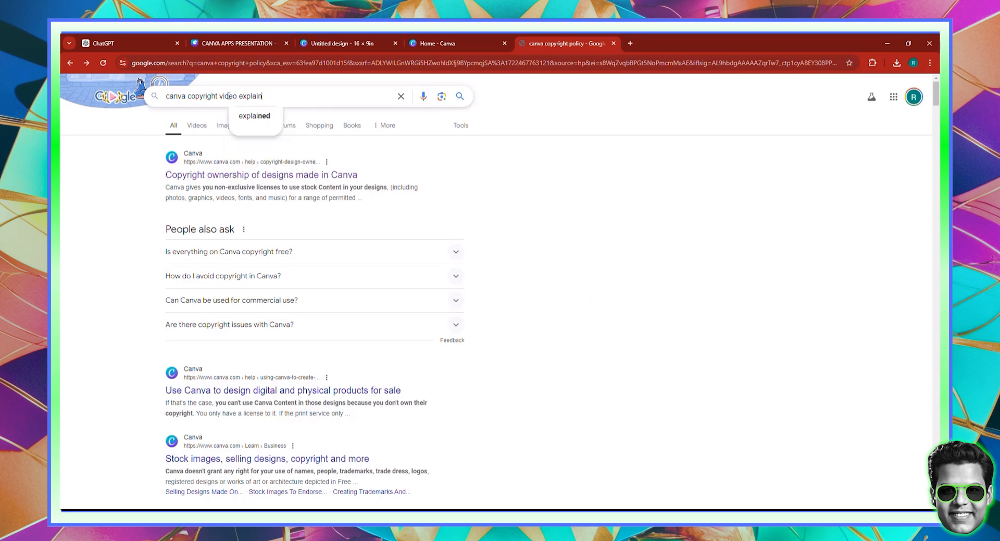
type("ined")
key("Return")
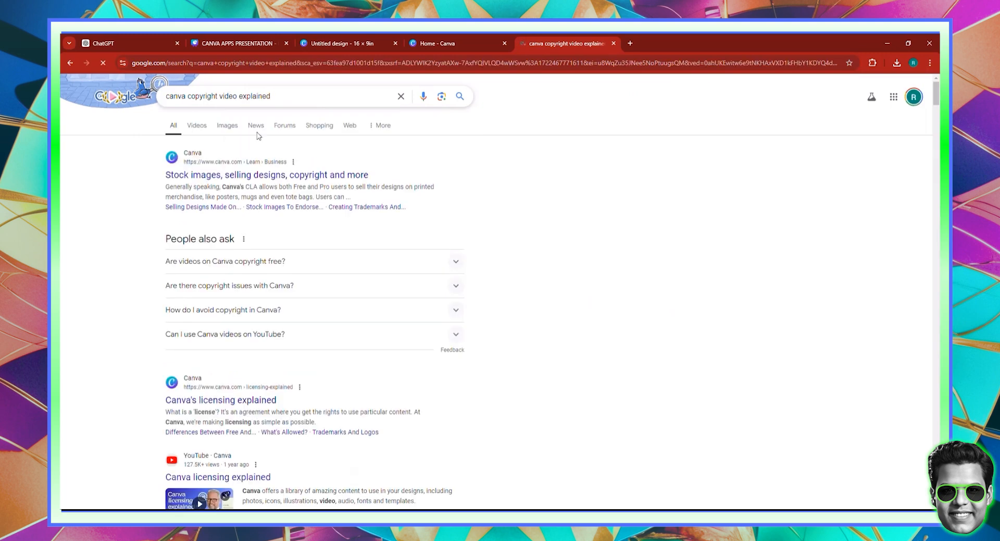
Open the "Canva's licensing explained" page and review its video, Free and Pro differences, Pro Content license and allowed uses
scroll(236, 420, "down", 2)
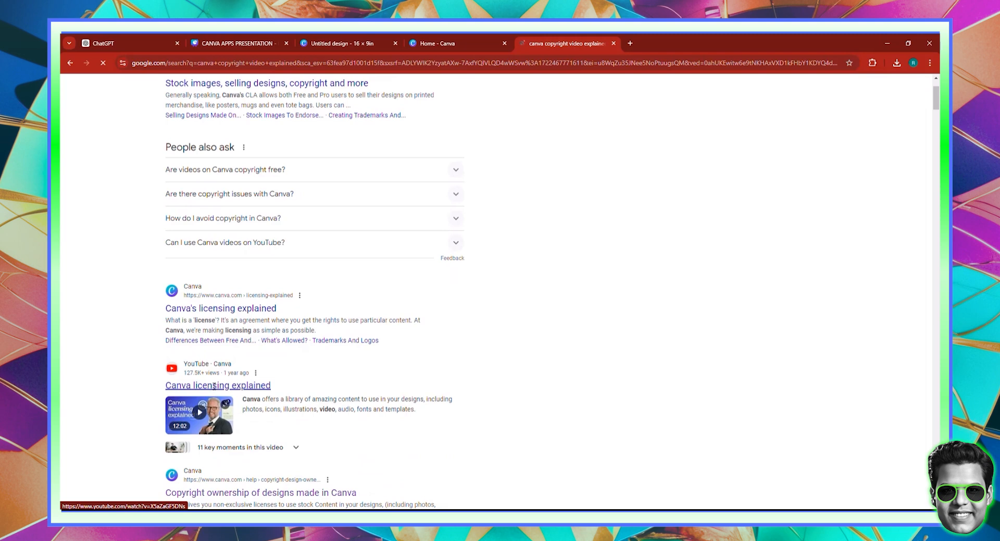
scroll(214, 386, "down", 1)
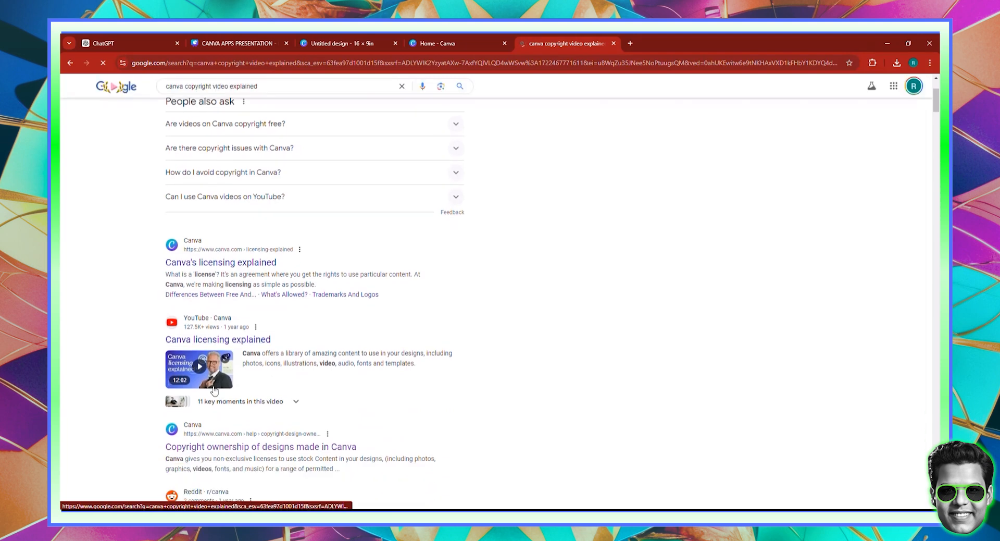
left_click(244, 263)
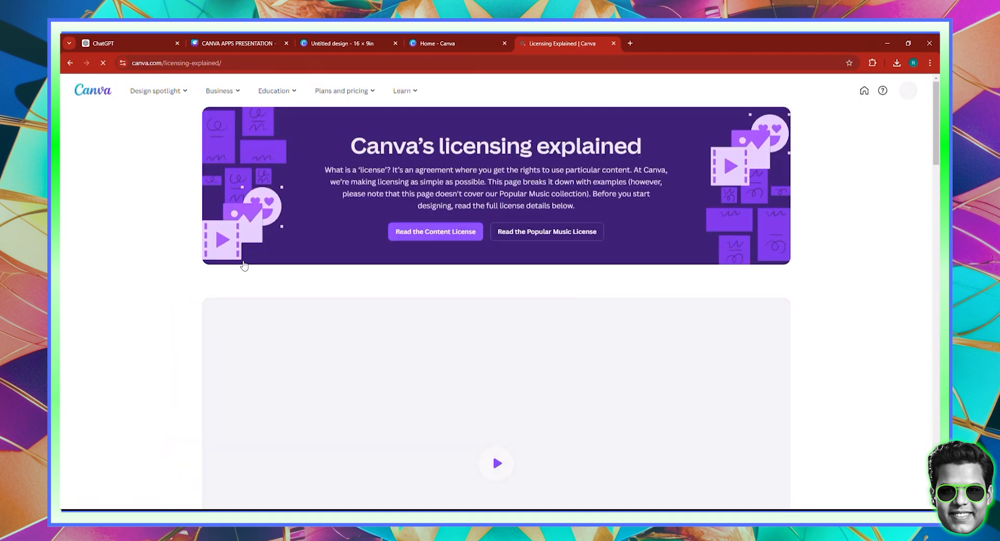
scroll(513, 291, "down", 3)
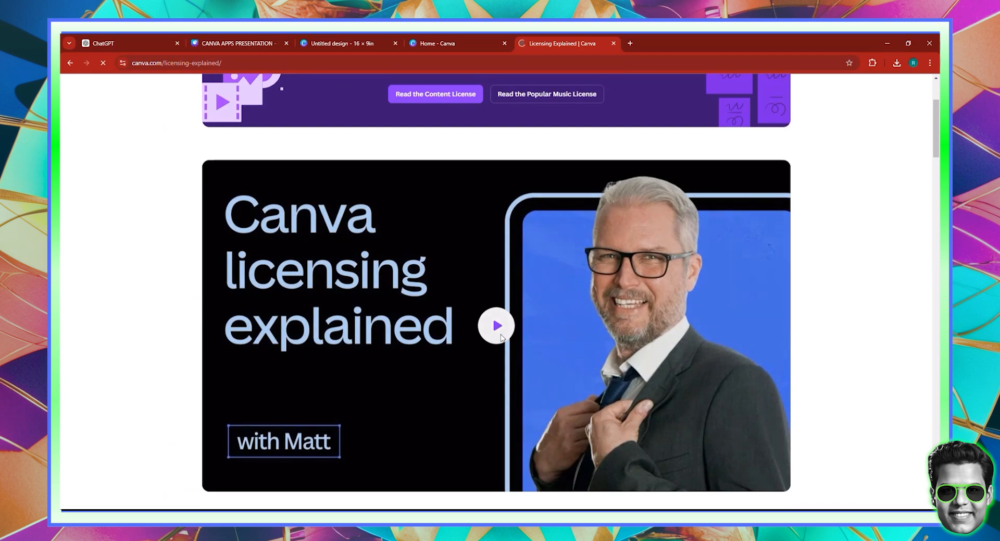
scroll(442, 405, "down", 10)
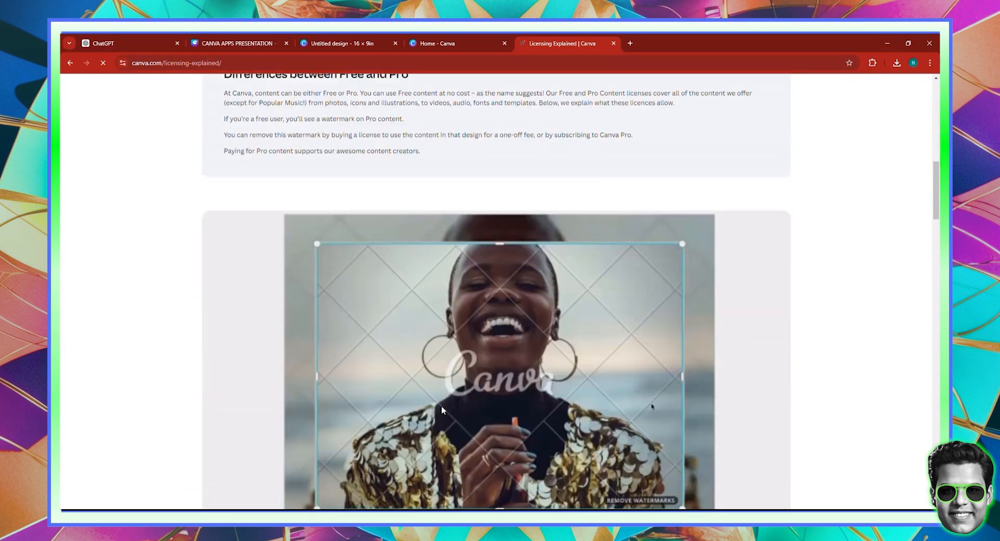
scroll(442, 410, "up", 7)
scroll(442, 409, "down", 15)
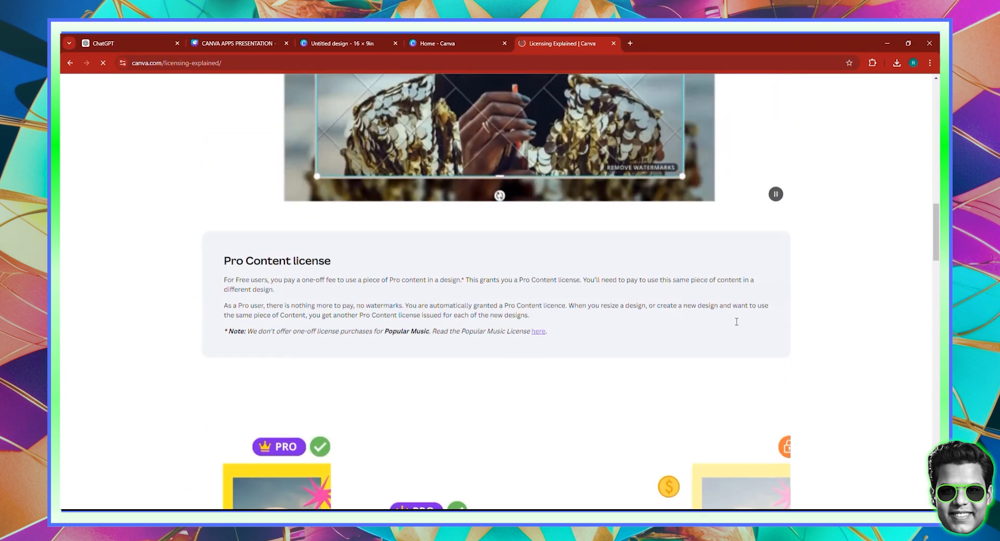
scroll(737, 322, "down", 6)
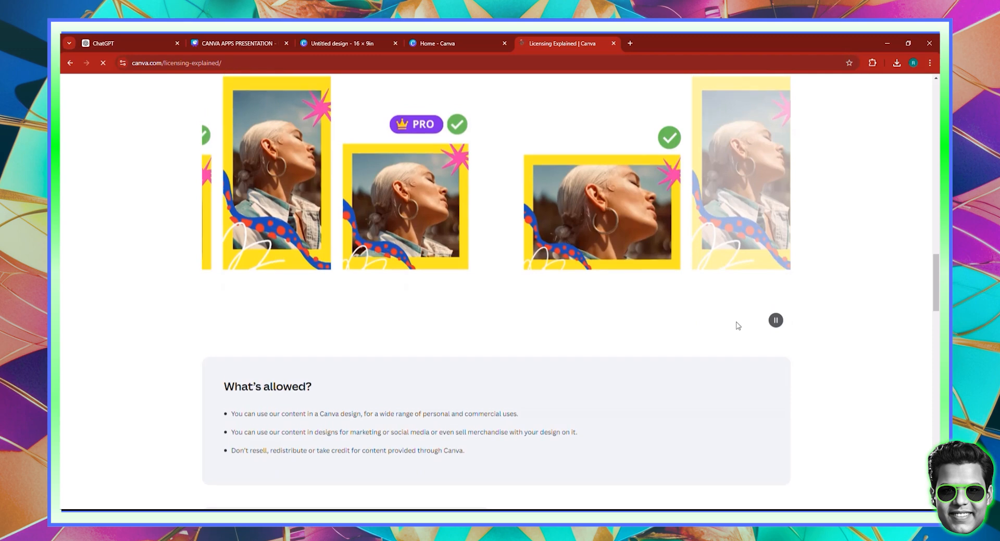
scroll(737, 323, "up", 2)
scroll(737, 315, "up", 1)
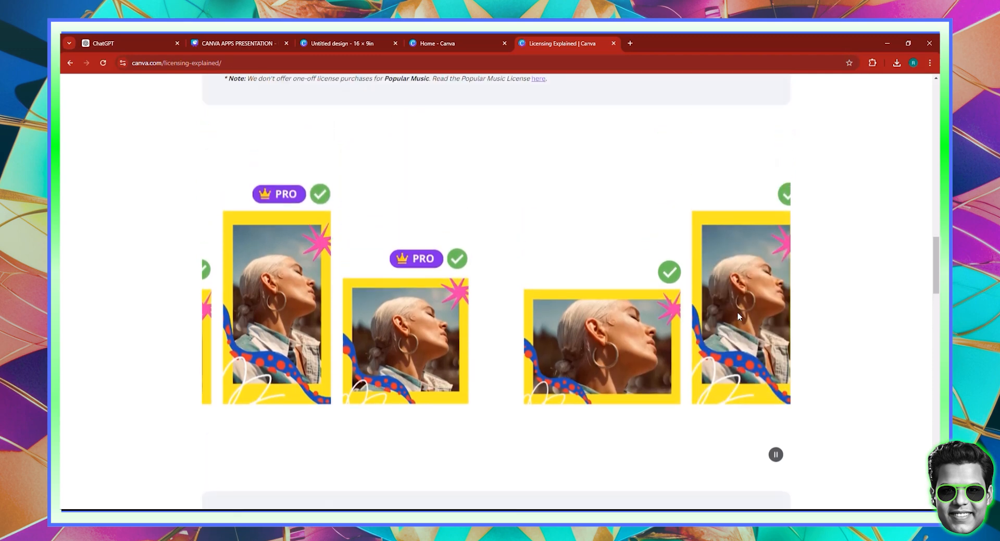
scroll(620, 252, "up", 3)
Switch back to the untitled Canva design, shrink the lion graphic to about 5 in wide and reposition it near the page centre
left_click(440, 42)
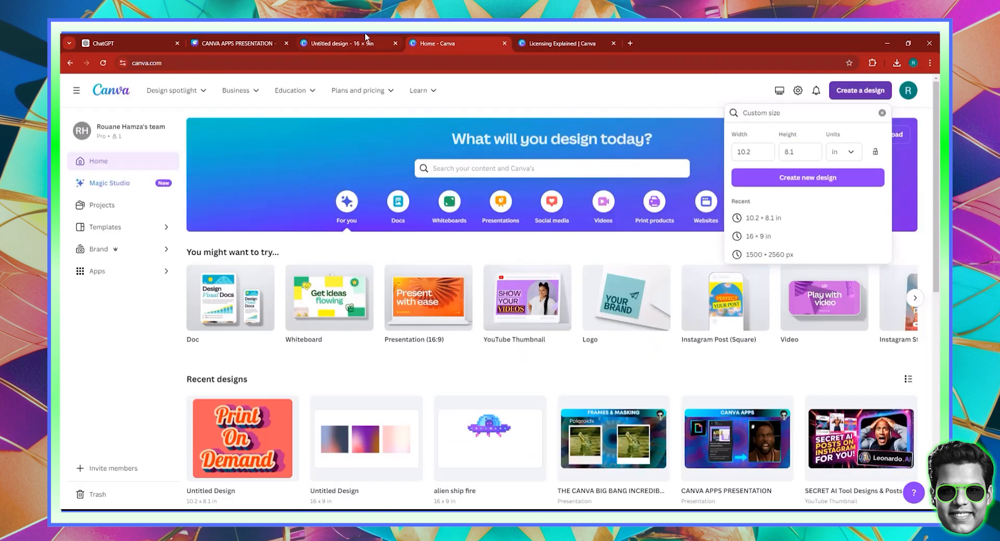
left_click(358, 34)
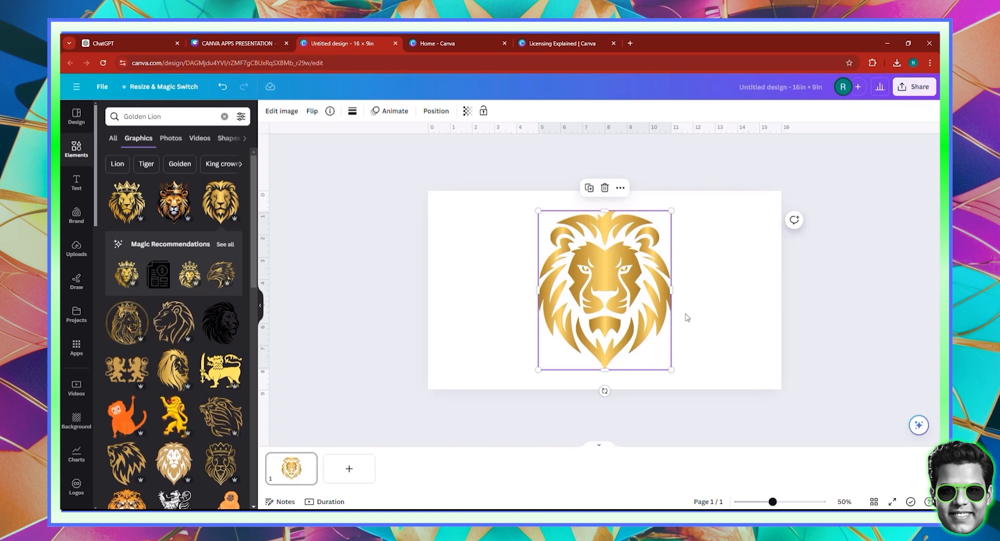
left_click_drag(671, 369, 649, 343)
left_click_drag(596, 316, 601, 330)
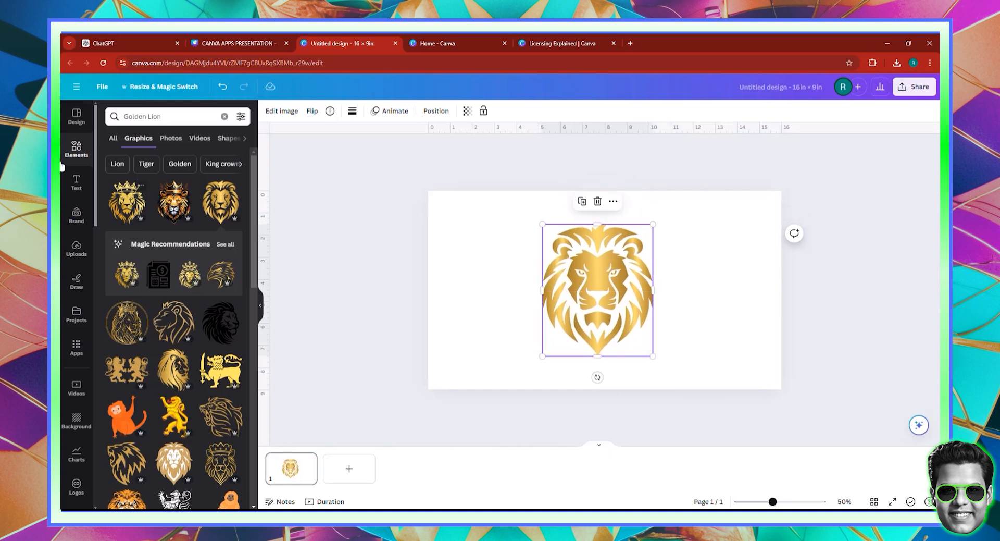
Add a heading below the lion graphic with the text "LION RULER"
left_click(67, 181)
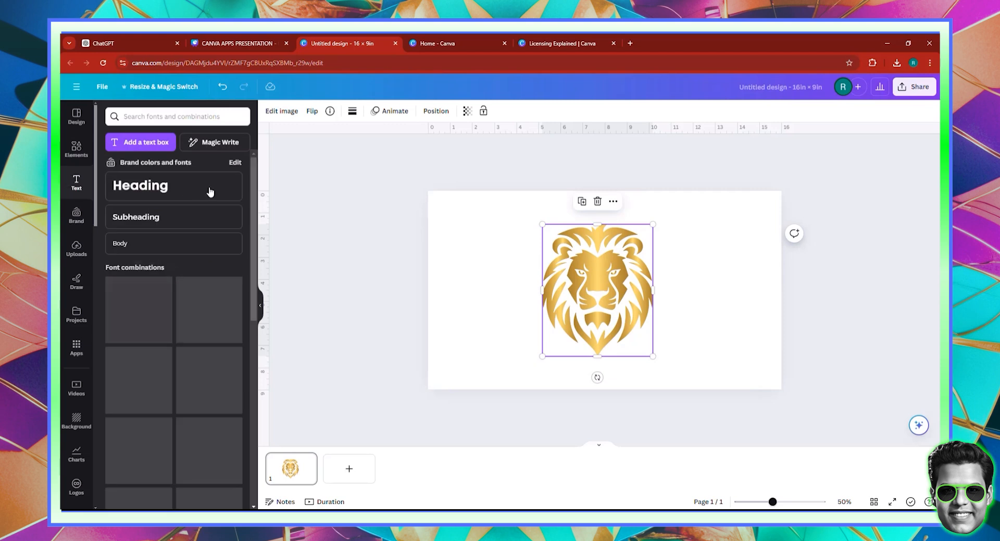
left_click(145, 184)
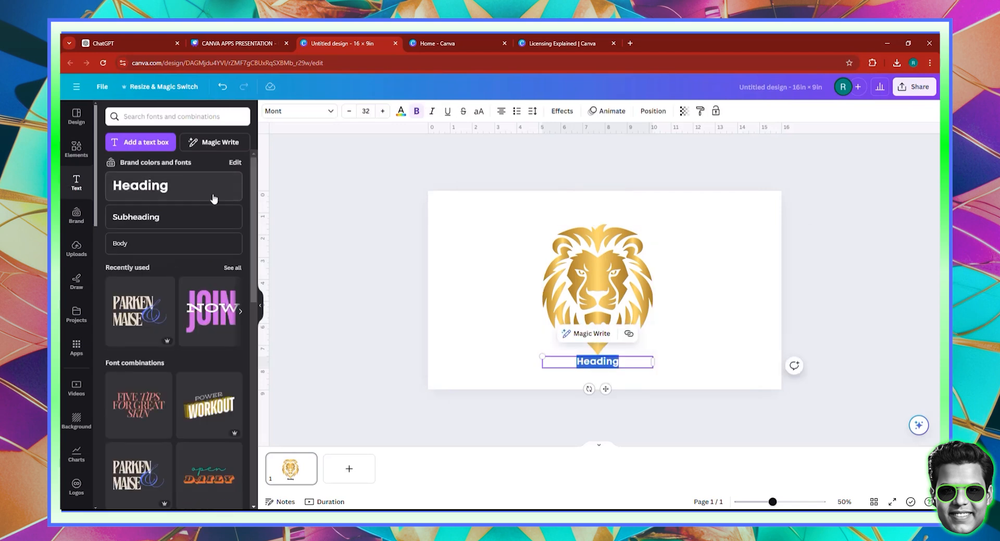
type("LION K")
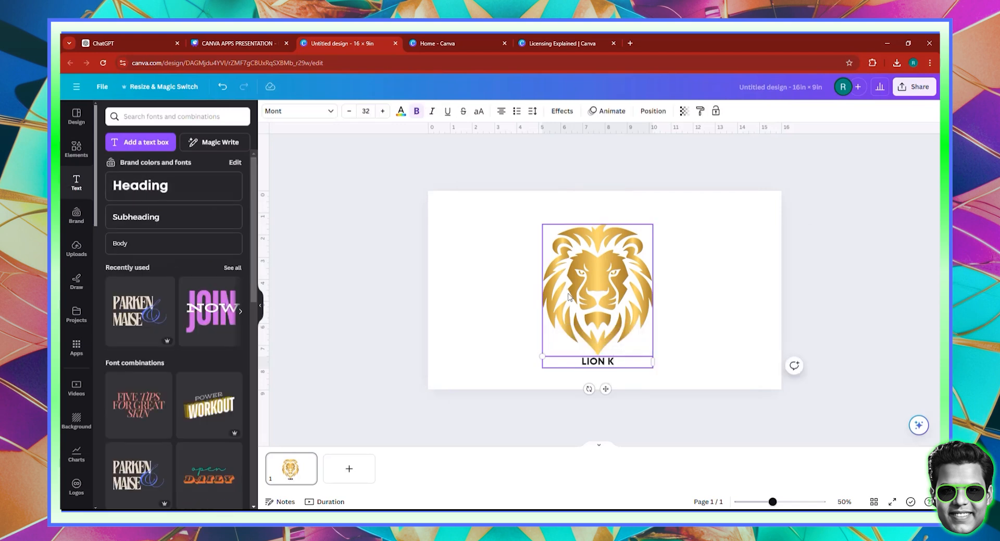
key("BackSpace")
type("RULER")
left_click(616, 371)
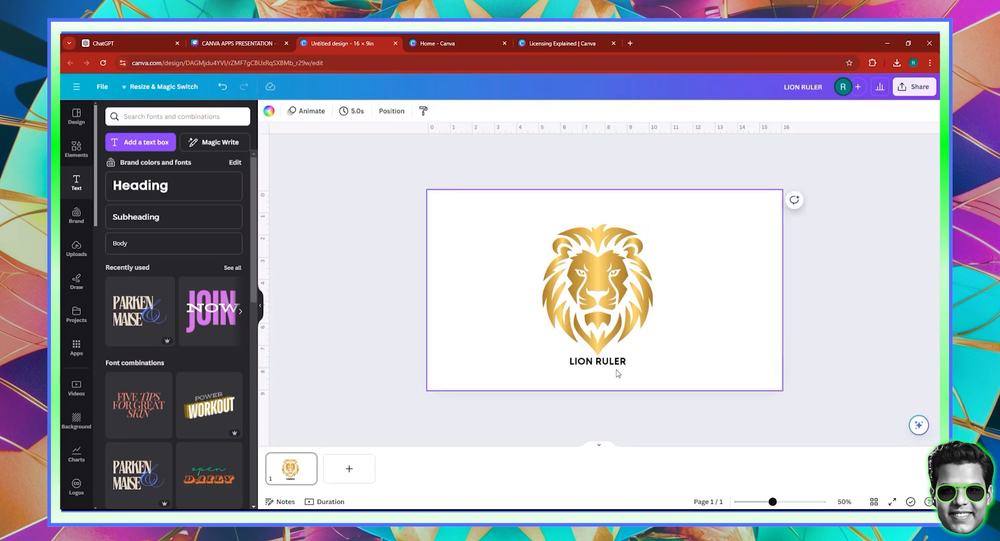
Move the "LION RULER" heading above the lion's head and apply the Curve shape effect to it
left_click_drag(608, 365, 606, 199)
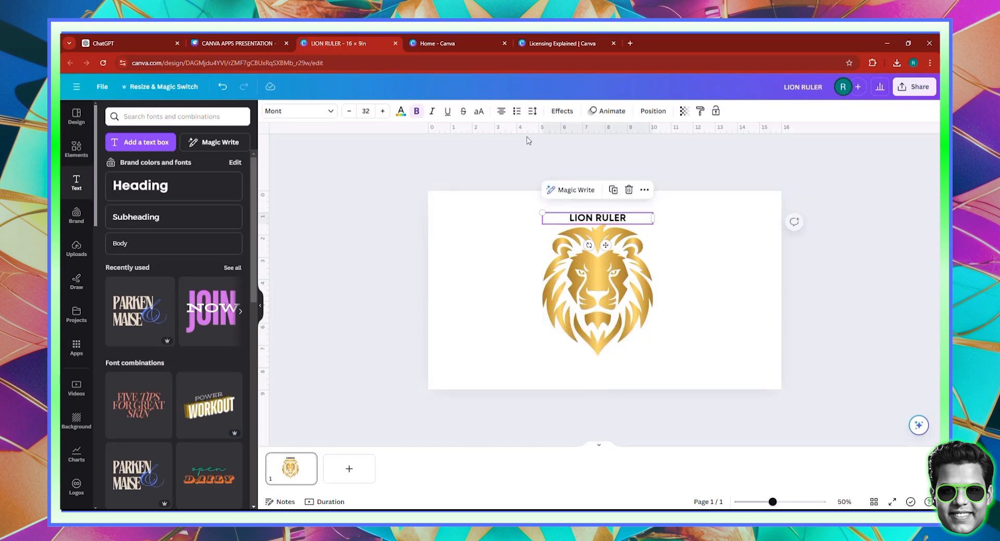
left_click(561, 110)
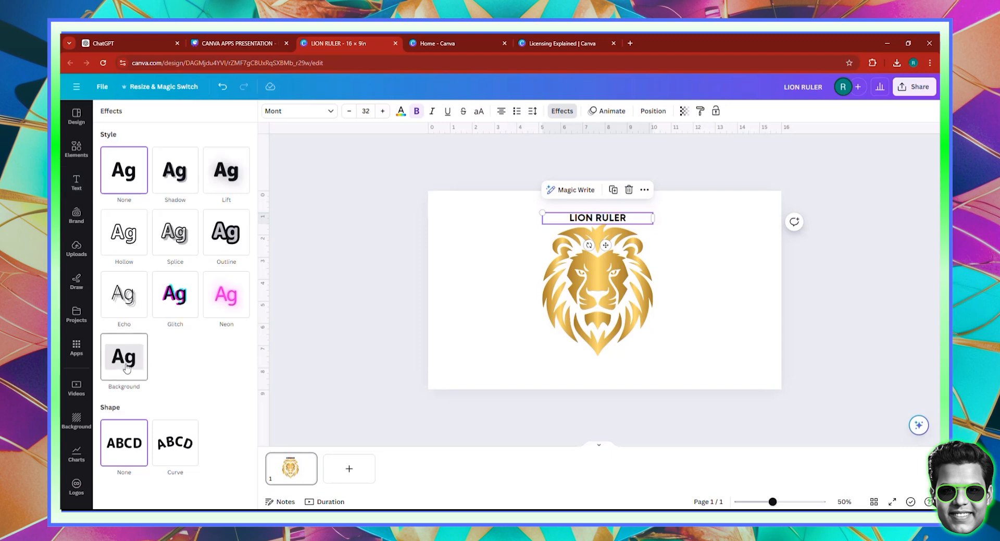
left_click(174, 443)
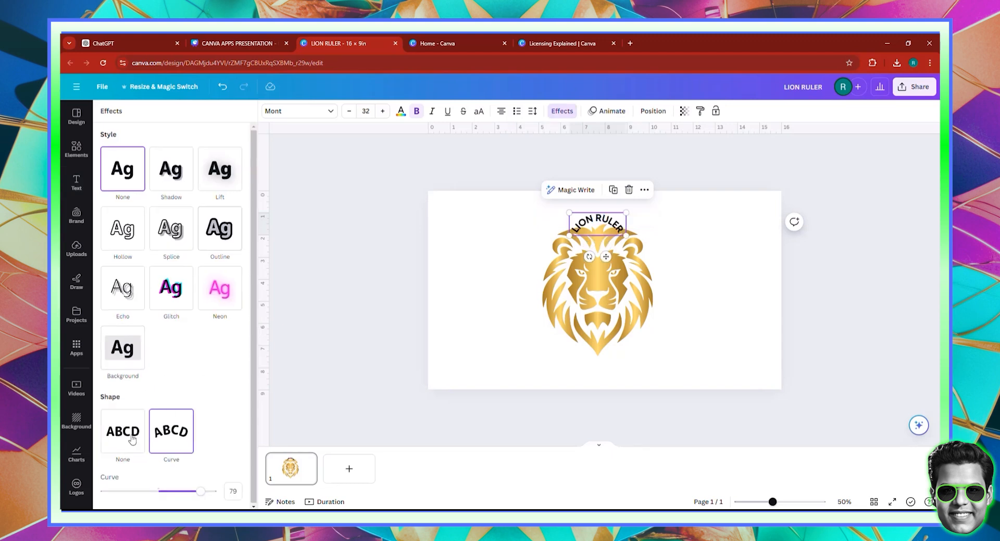
Reduce the "LION RULER" heading's curve to 42 and enlarge its text to about size 58.9
left_click(188, 494)
left_click_drag(188, 493, 181, 491)
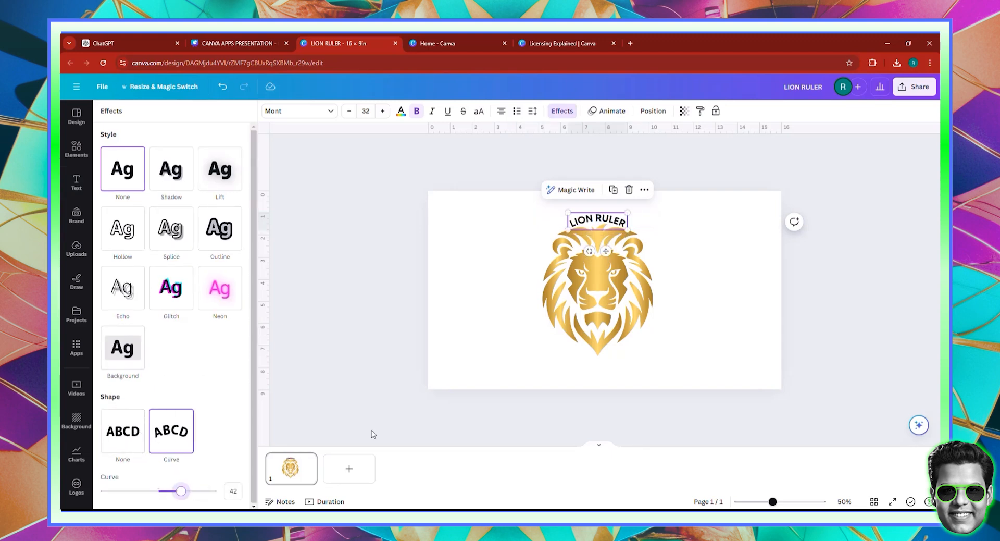
mouse_move(627, 231)
left_mouse_down()
mouse_move(670, 265)
mouse_move(636, 231)
left_mouse_up()
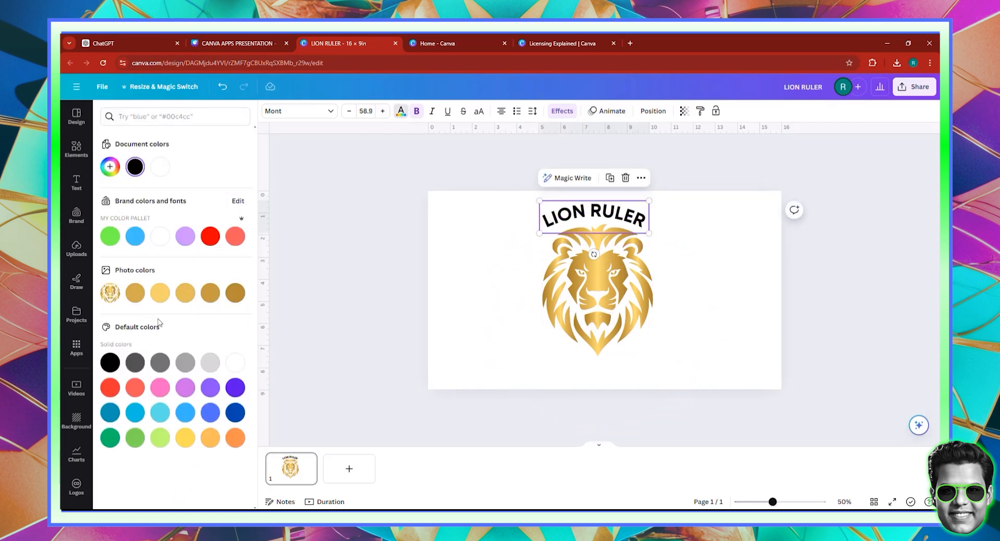
Recolour the heading light gold from the photo colors and shift the heading and lion together slightly down and left
left_click(159, 292)
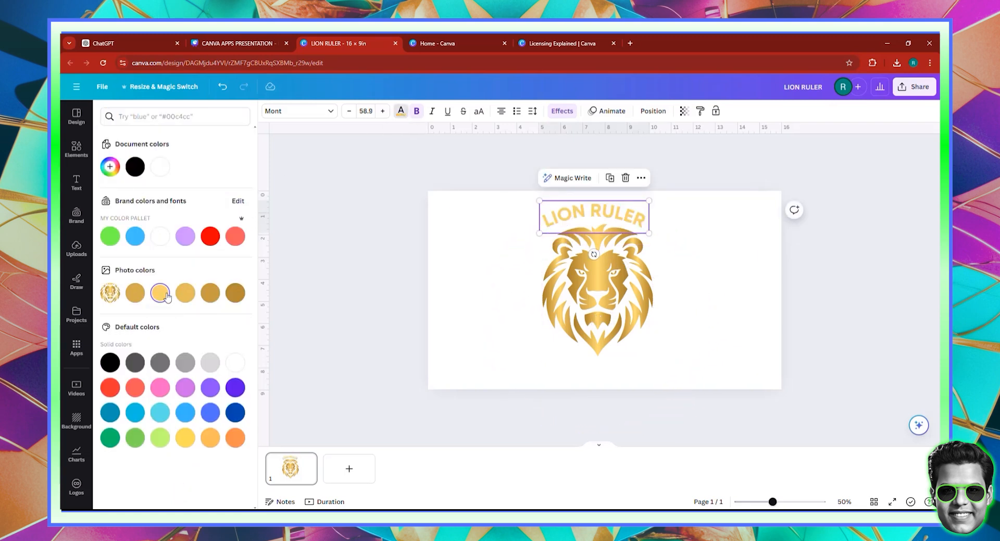
left_click(678, 367)
left_click_drag(685, 371, 539, 203)
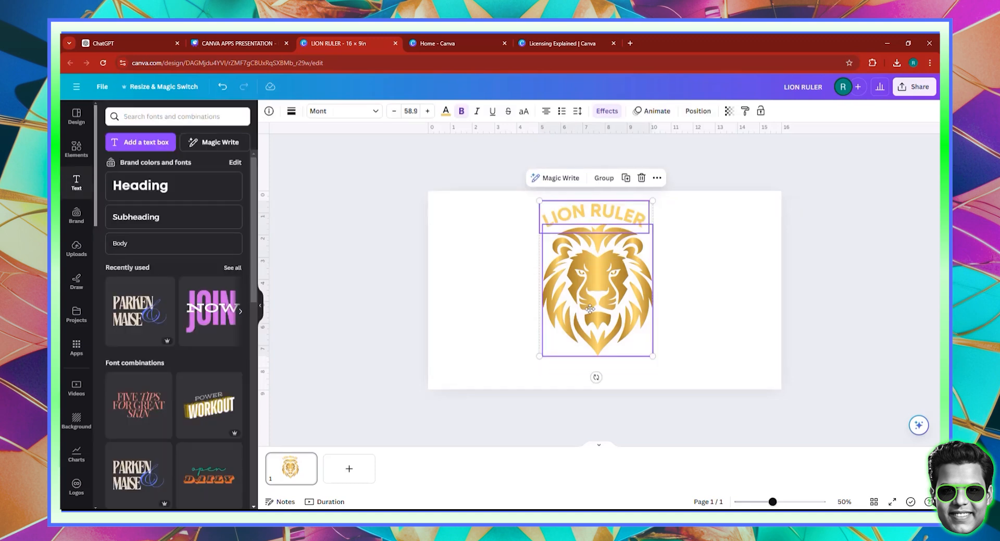
mouse_move(590, 309)
left_mouse_down()
mouse_move(568, 315)
mouse_move(585, 303)
left_mouse_up()
left_click(763, 270)
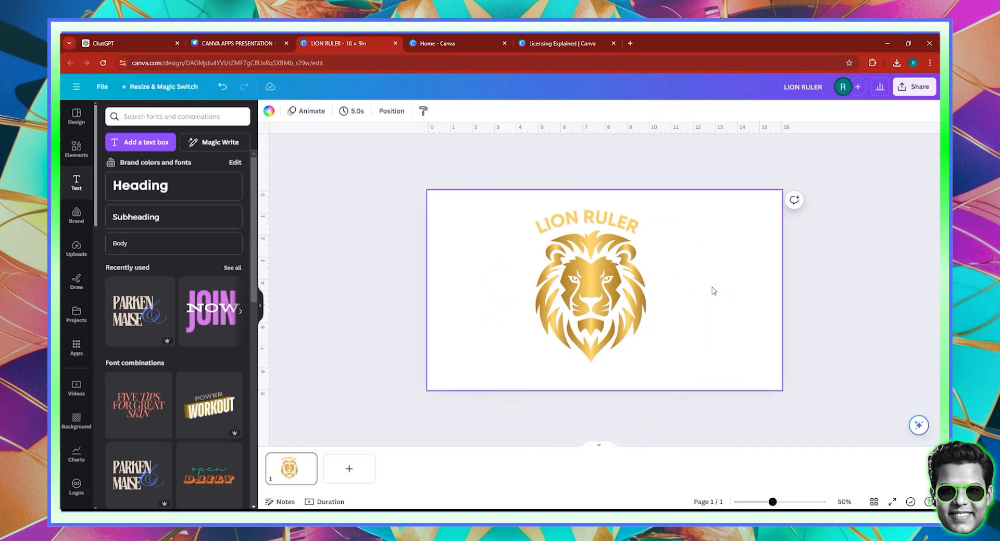
Nudge the "LION RULER" heading so that it sits centred above the lion's head
left_click(614, 297)
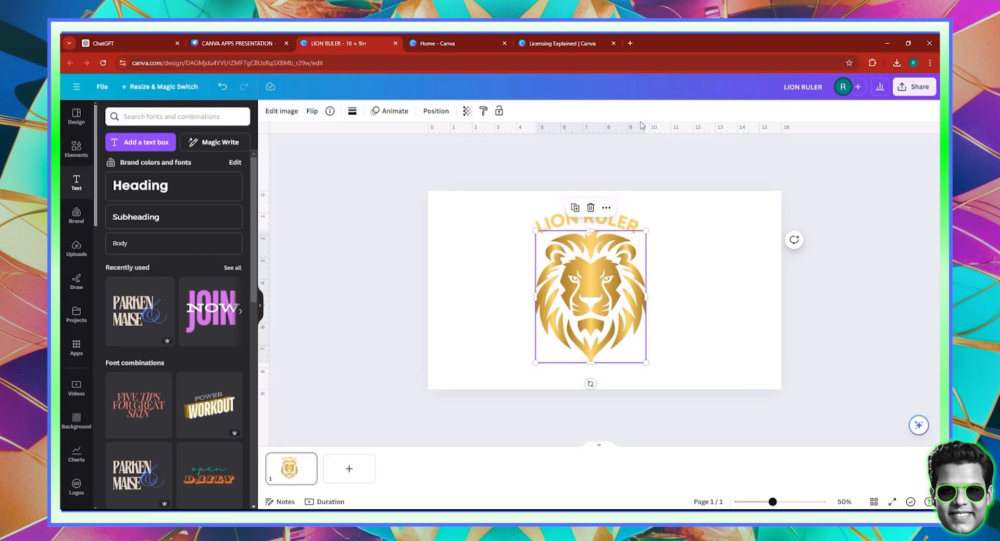
left_click(625, 221)
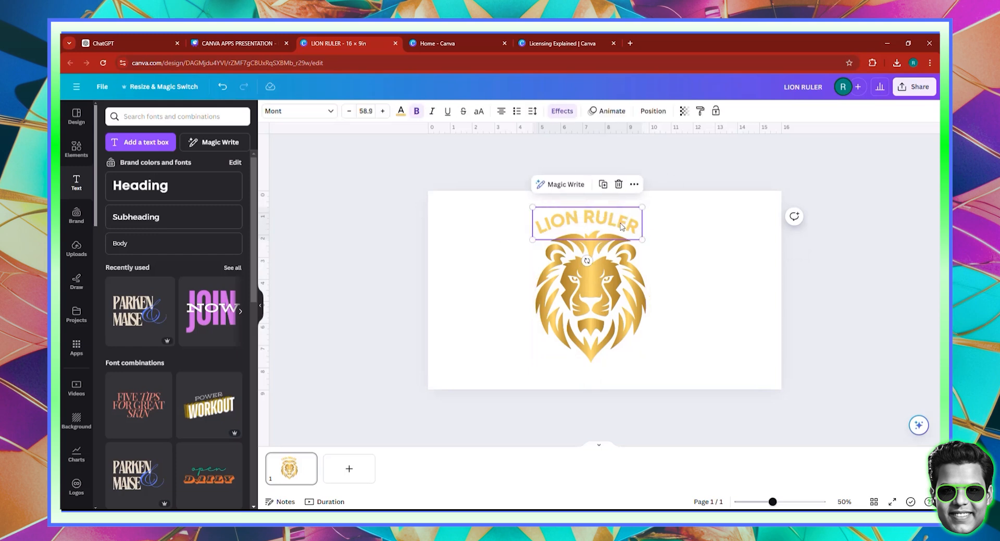
left_click_drag(625, 223, 622, 223)
left_click(692, 275)
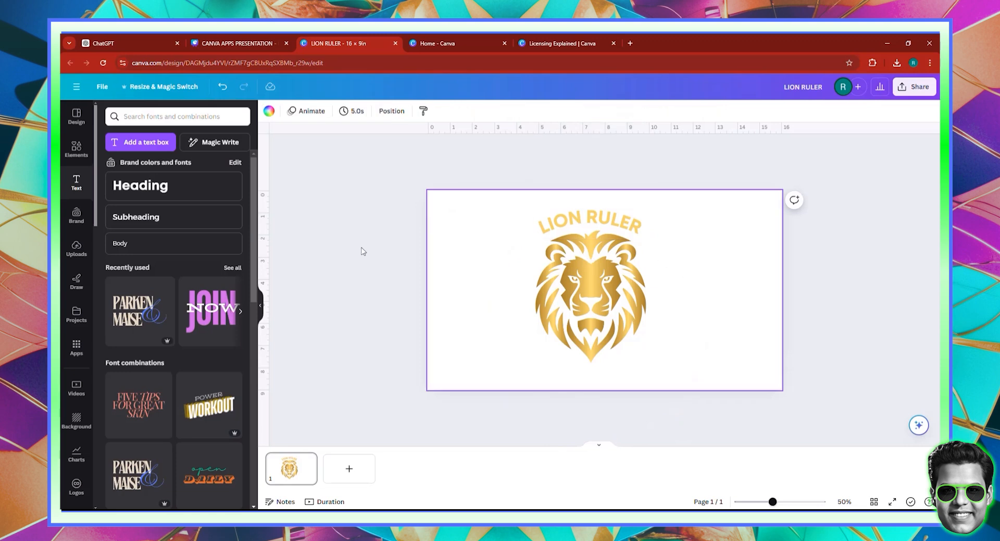
Search the element graphics for "GOLDEN CIRCLE" and add the brush-stroke golden ring to the page
left_click(78, 145)
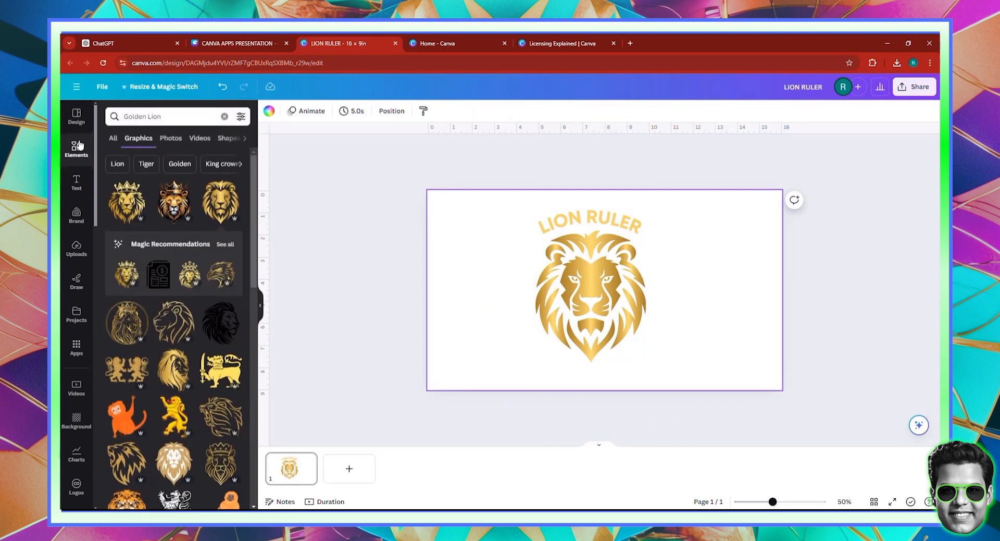
left_click(157, 115)
type("GOLDEN CIRCLE")
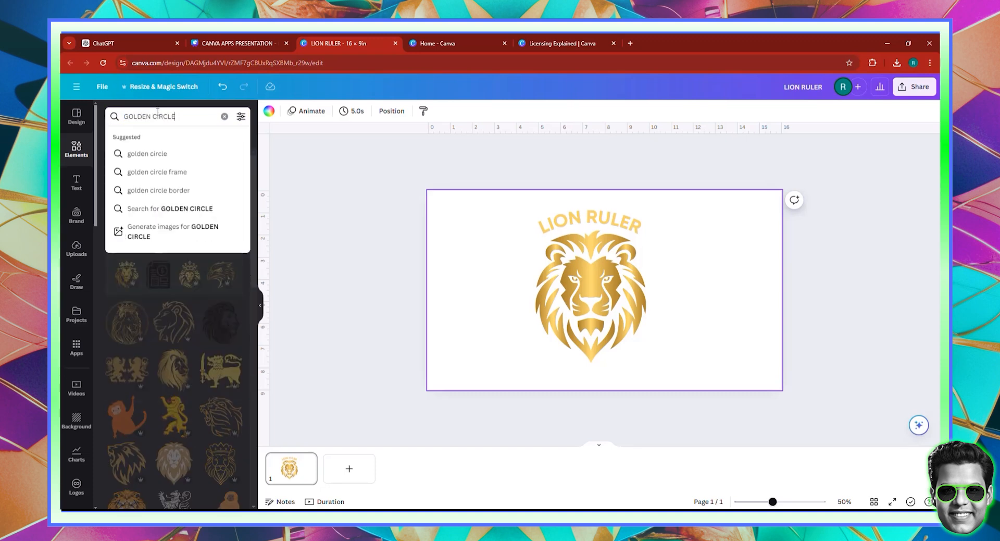
key("Return")
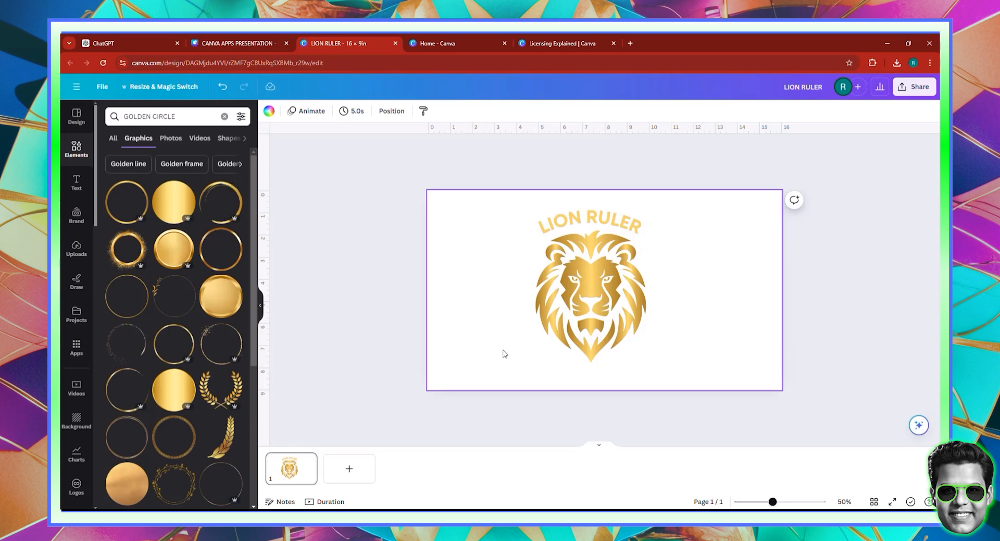
left_click(124, 252)
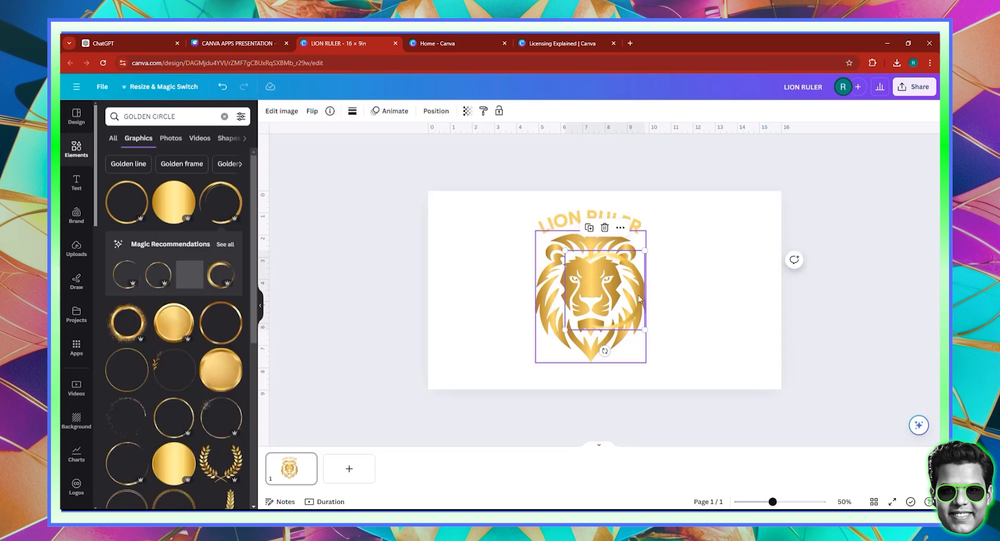
Enlarge the golden ring to about 7 in wide beneath the heading, moving the lion out of the way
left_click_drag(639, 296, 616, 245)
left_click(635, 298)
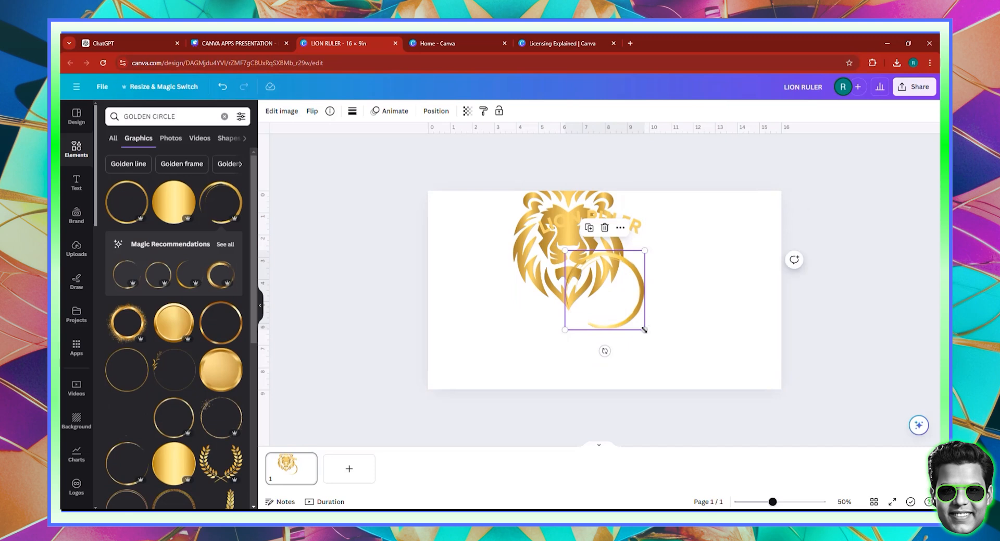
left_click_drag(644, 330, 595, 279)
left_click(606, 303)
double_click(623, 310)
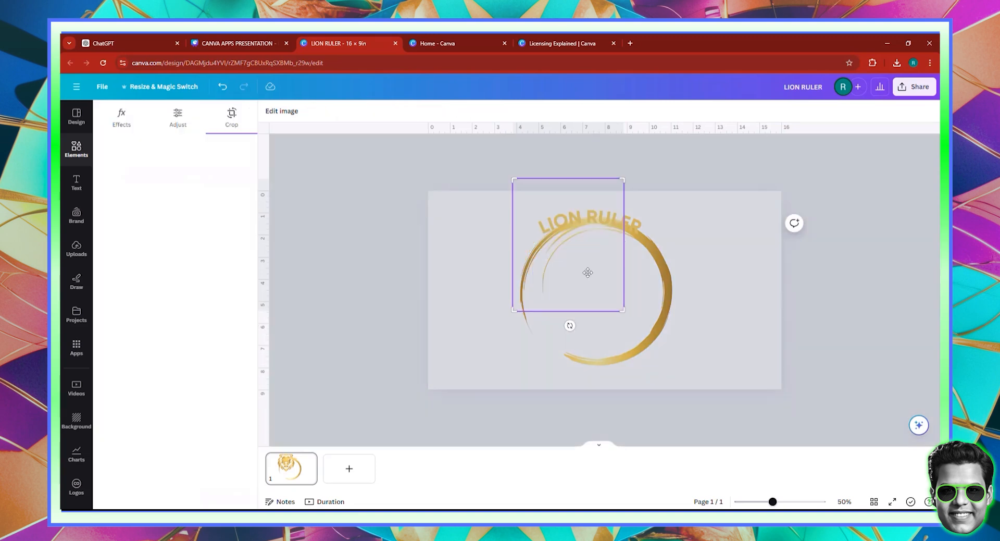
left_click(447, 225)
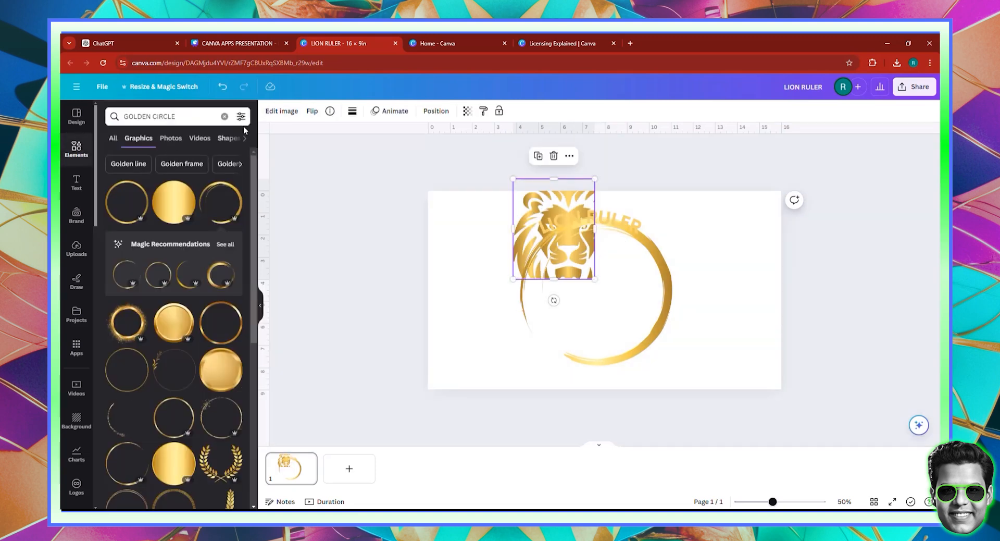
left_click(223, 86)
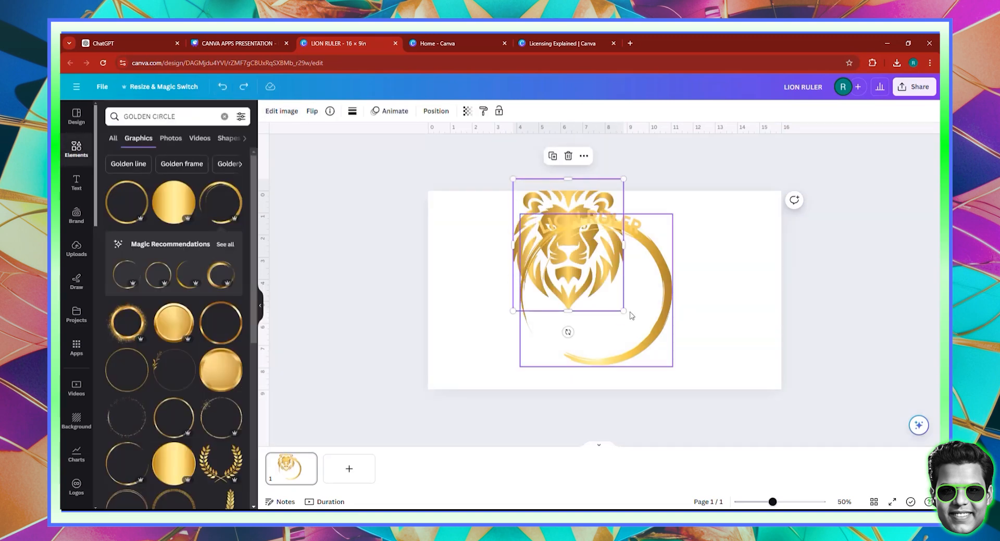
Shrink the lion to about 4 in wide and centre it inside the golden ring
left_click_drag(624, 311, 605, 288)
left_click_drag(578, 251, 616, 312)
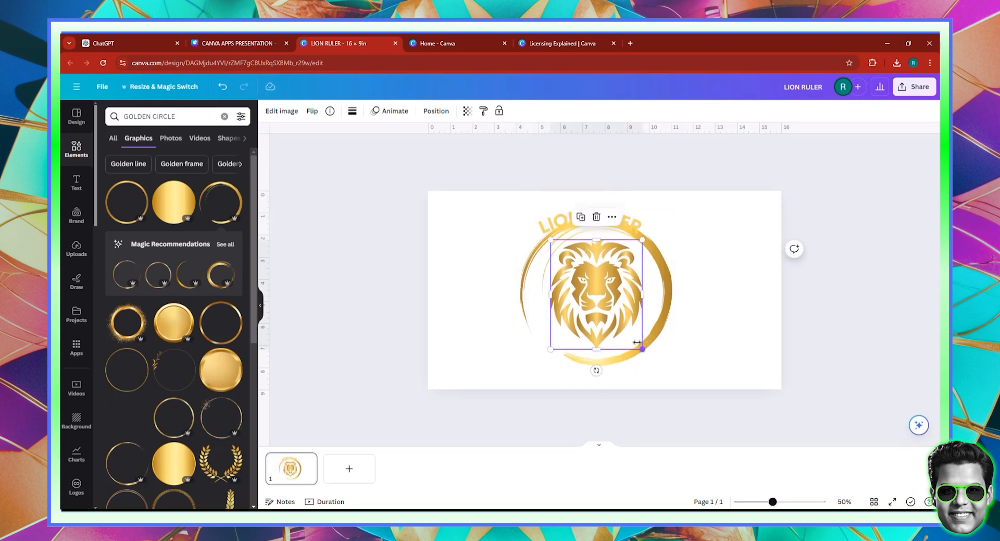
left_click_drag(642, 349, 639, 345)
left_click_drag(601, 311, 603, 311)
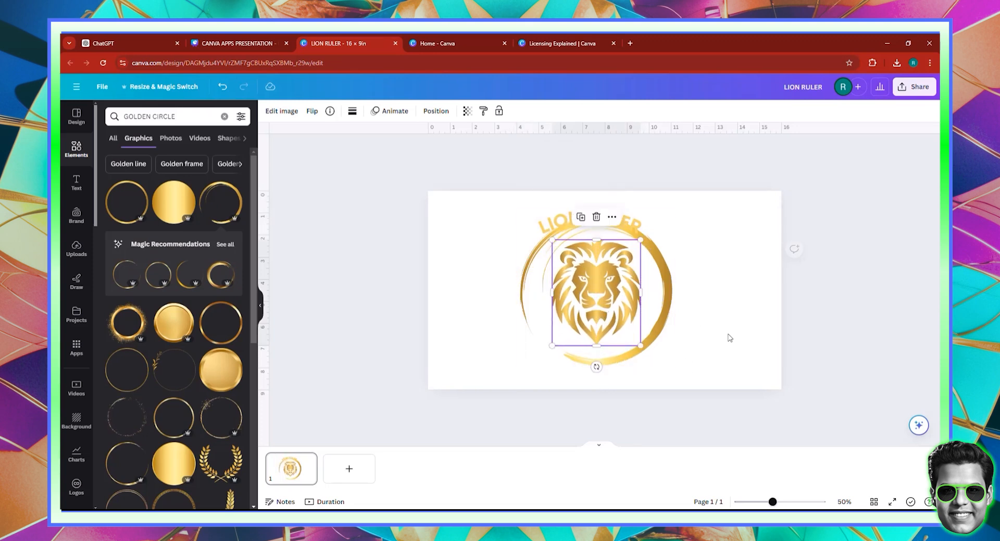
Reposition the lion and golden ring slightly, and align the whole logo with its heading near the page centre
left_click_drag(717, 333, 536, 285)
left_click_drag(587, 306, 581, 311)
left_click(705, 350)
left_click_drag(714, 352, 542, 218)
left_click_drag(597, 324, 603, 321)
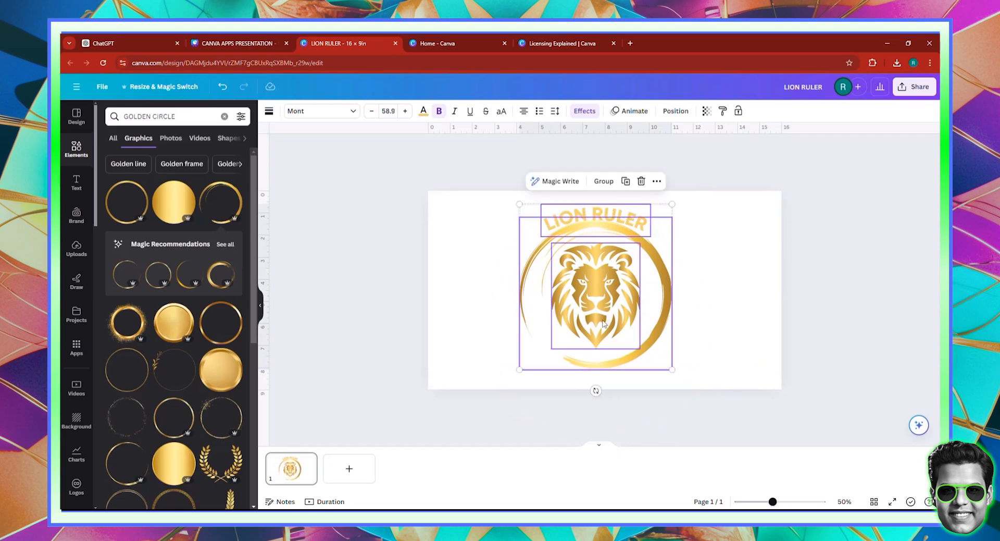
left_click(441, 245)
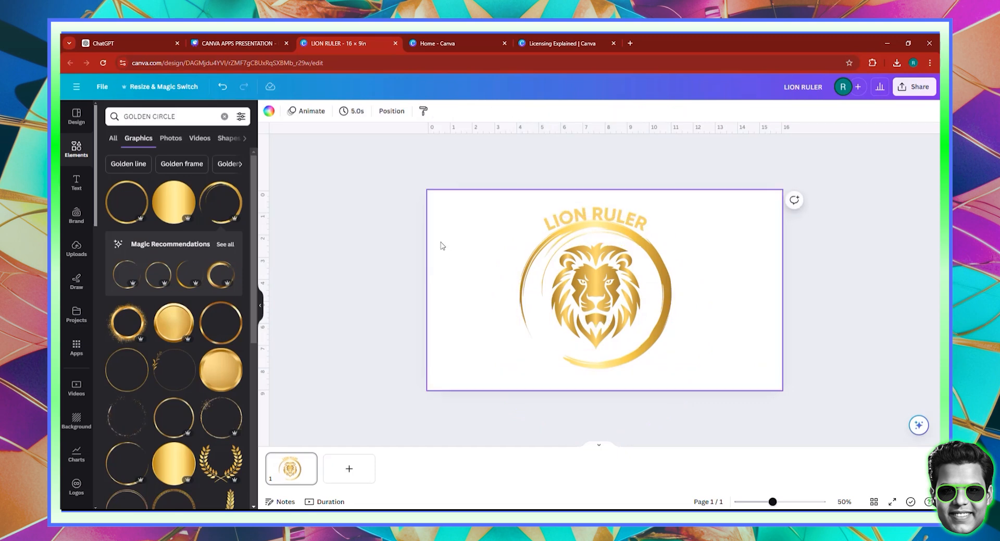
Delete the golden ring and the "LION RULER" heading, keeping only the lion on the page
left_click(664, 297)
left_click(729, 339)
left_click(657, 305)
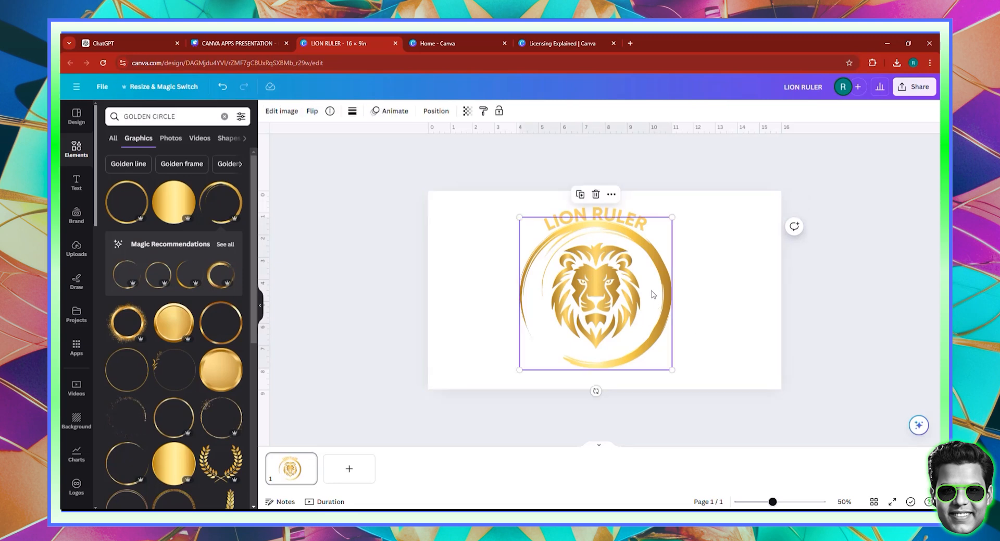
key("Delete")
left_click(625, 215)
key("Delete")
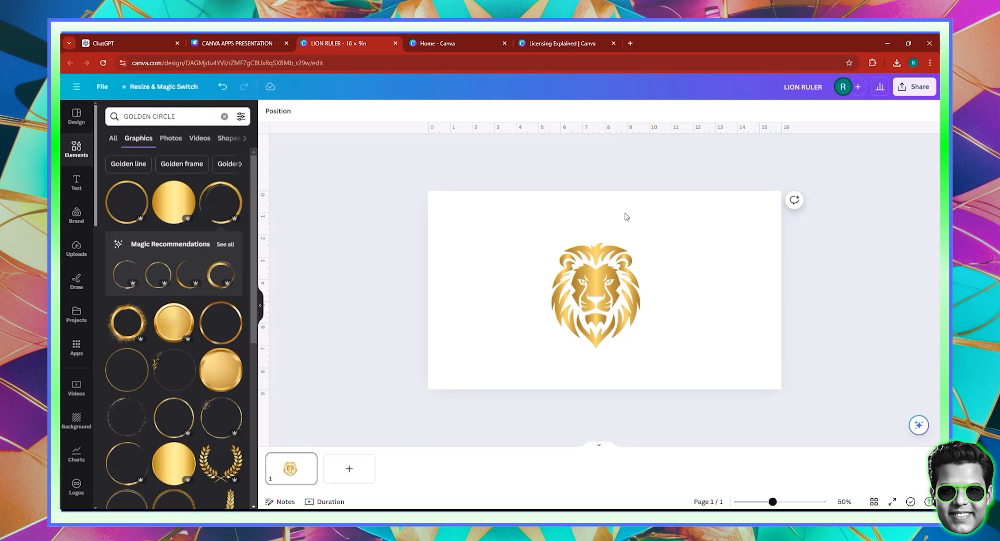
Revisit the Pro Content license and Free versus Pro sections of the licensing page, close it and return to the LION RULER design
left_click(613, 42)
scroll(520, 315, "up", 4)
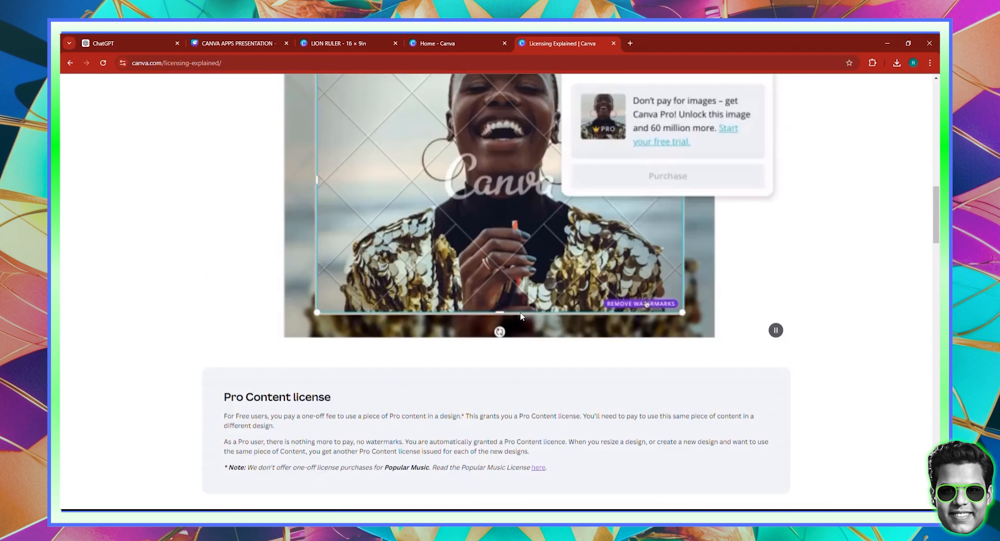
scroll(518, 302, "up", 8)
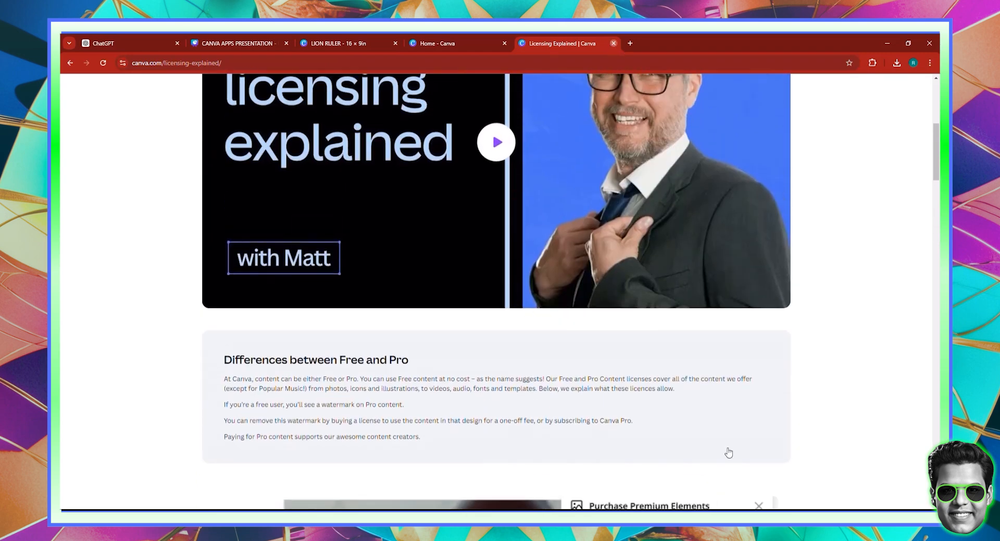
key("ctrl+w")
left_click(350, 40)
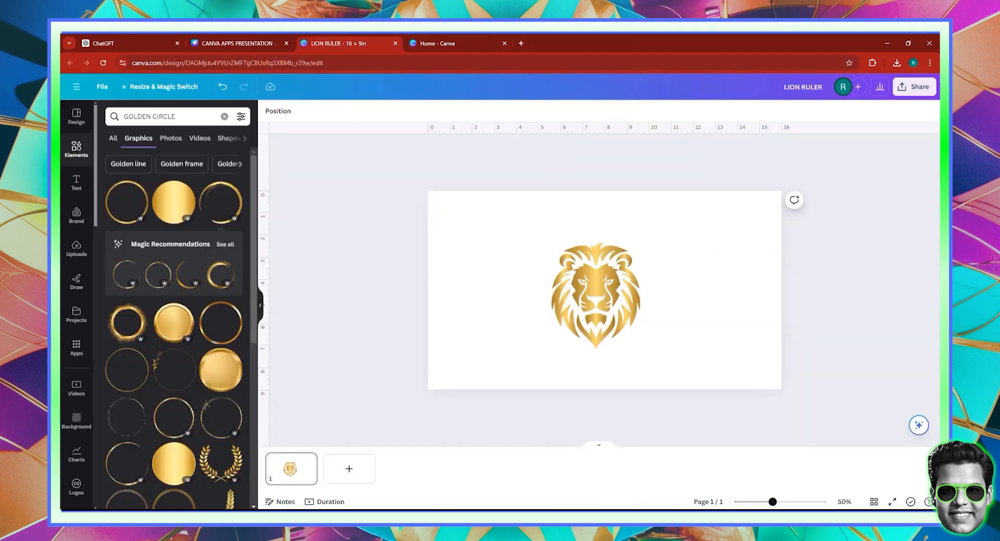
Move the lion graphic to the page's upper-left corner and open the Mockups app for it
left_click(617, 294)
left_click_drag(617, 294, 500, 260)
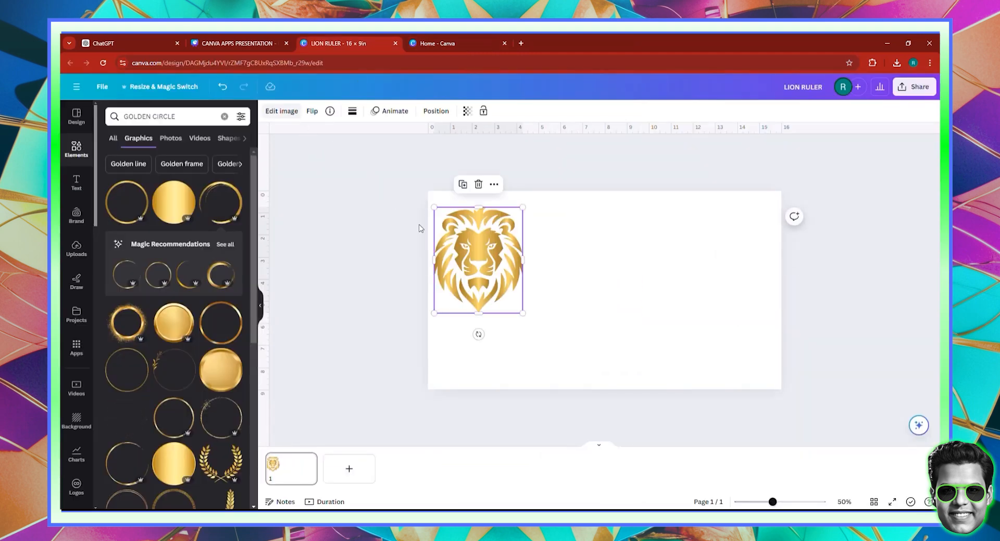
left_click(291, 115)
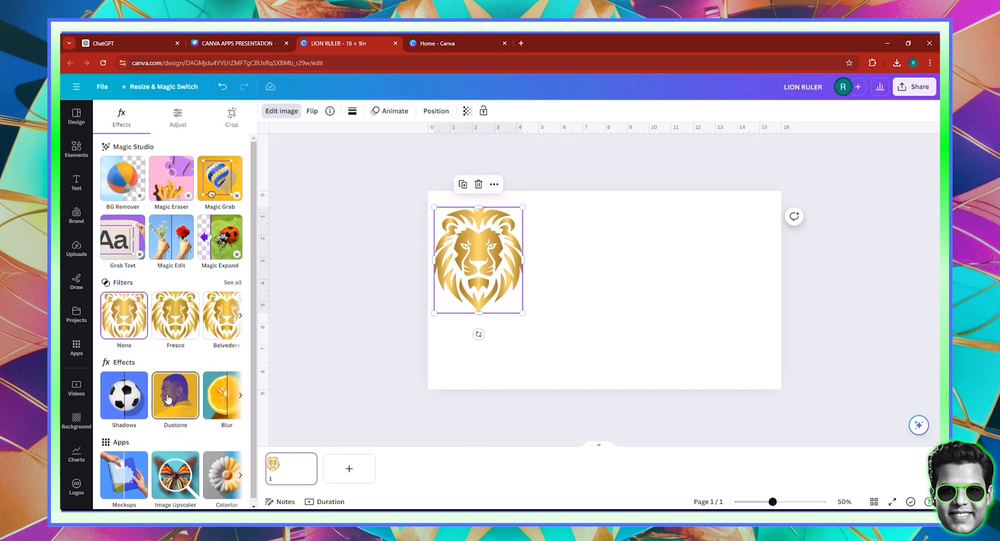
scroll(167, 399, "down", 1)
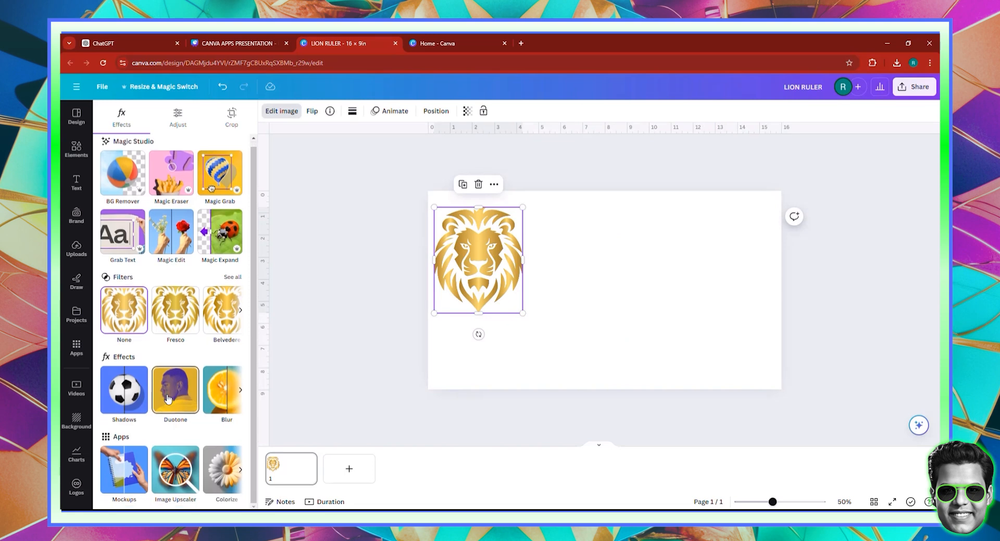
left_click(133, 469)
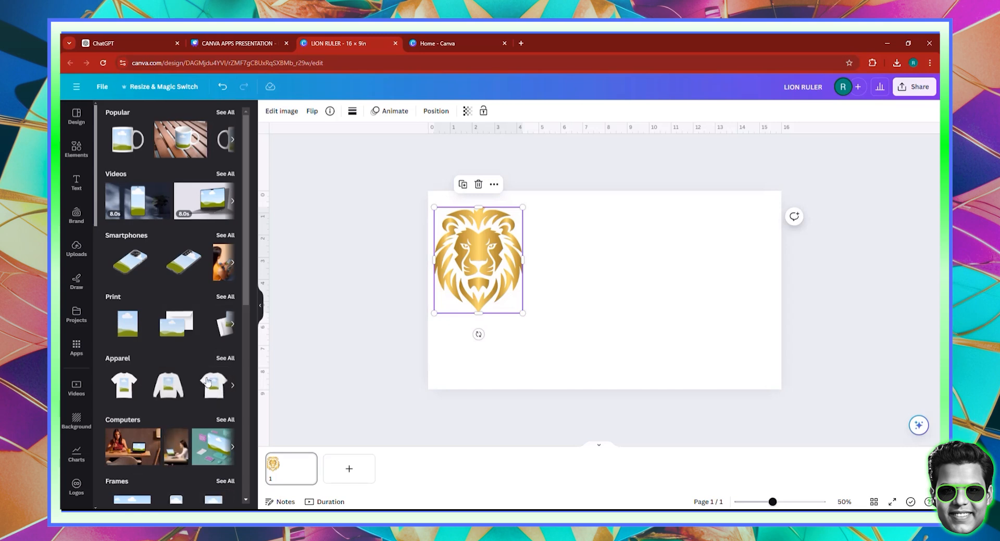
Browse the Apparel mockups and apply the lion to the one of a man in a white T-shirt on a street
left_click(131, 358)
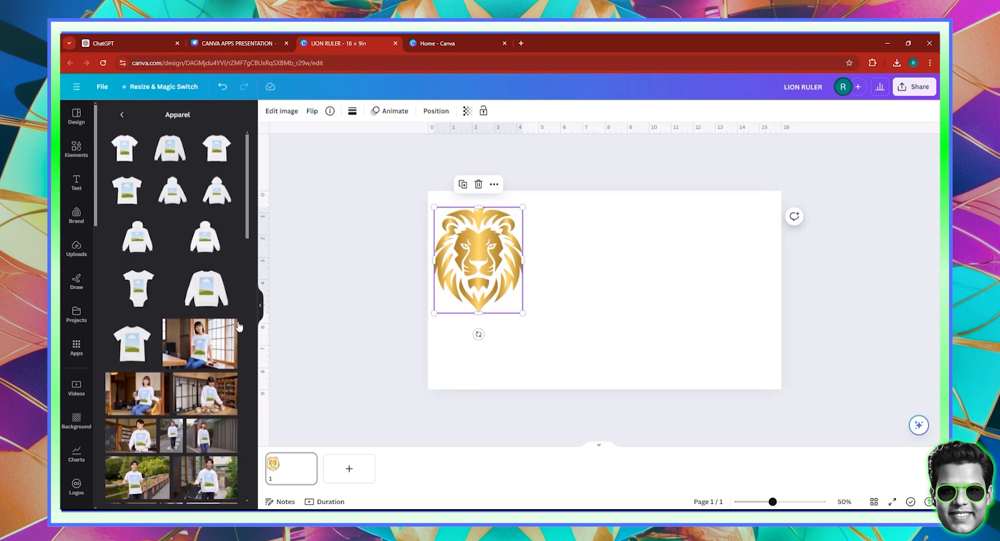
scroll(238, 323, "down", 3)
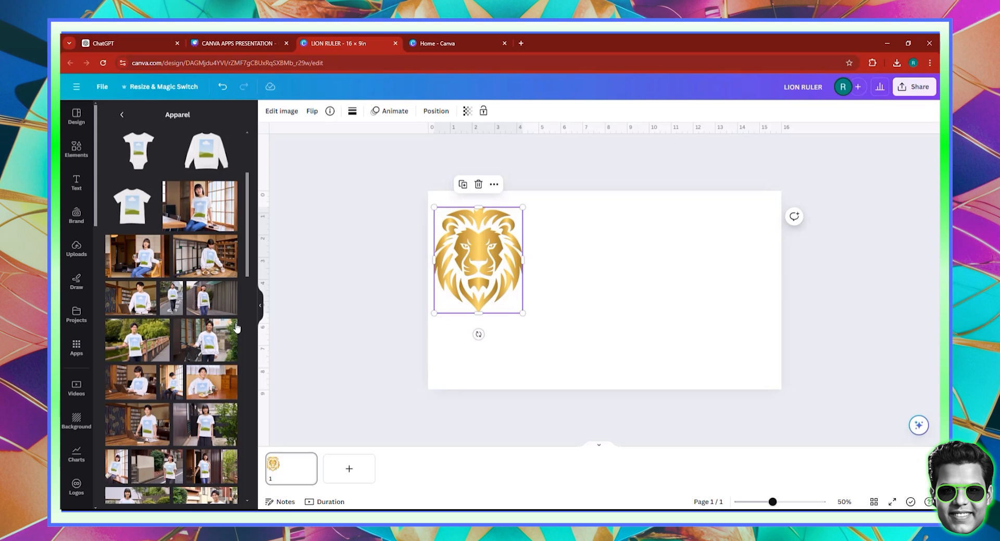
scroll(228, 339, "down", 3)
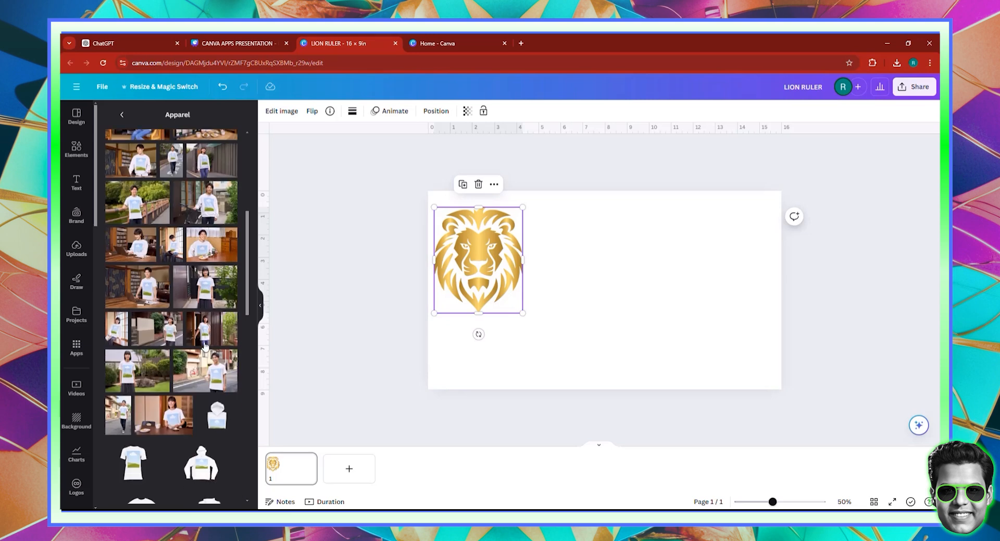
left_click(207, 373)
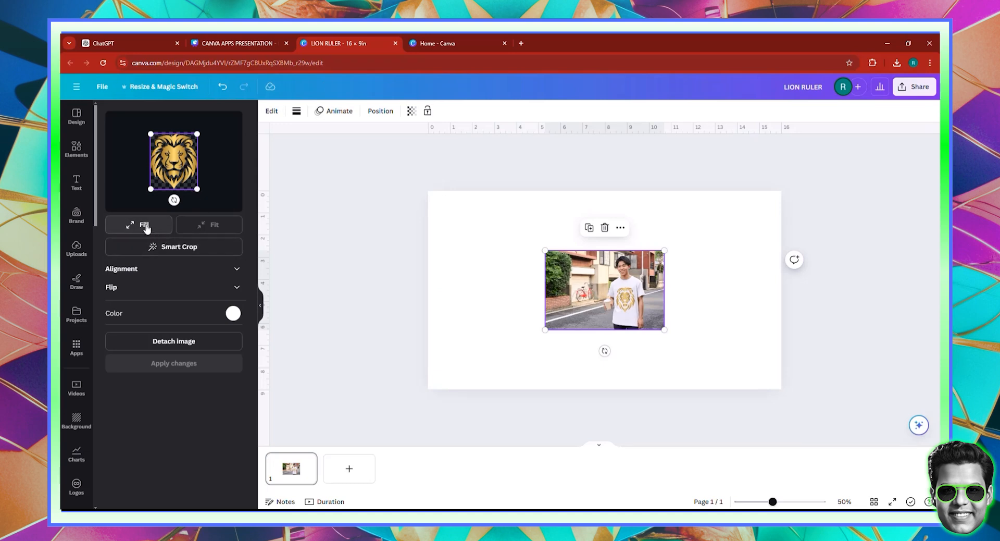
Try Fill and Smart Crop on the lion print, and scale it down slightly and reposition it within the T-shirt's print area
left_click(146, 227)
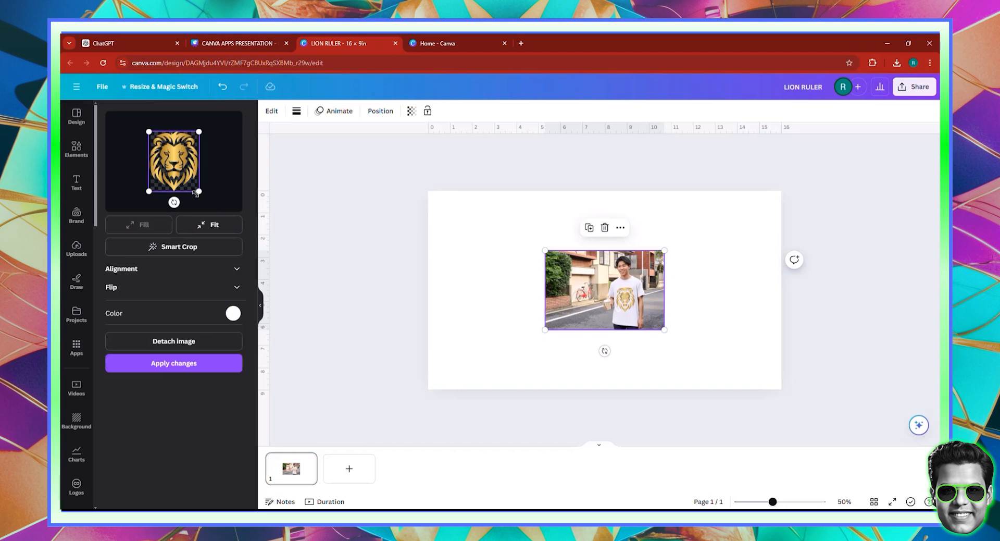
left_click(184, 246)
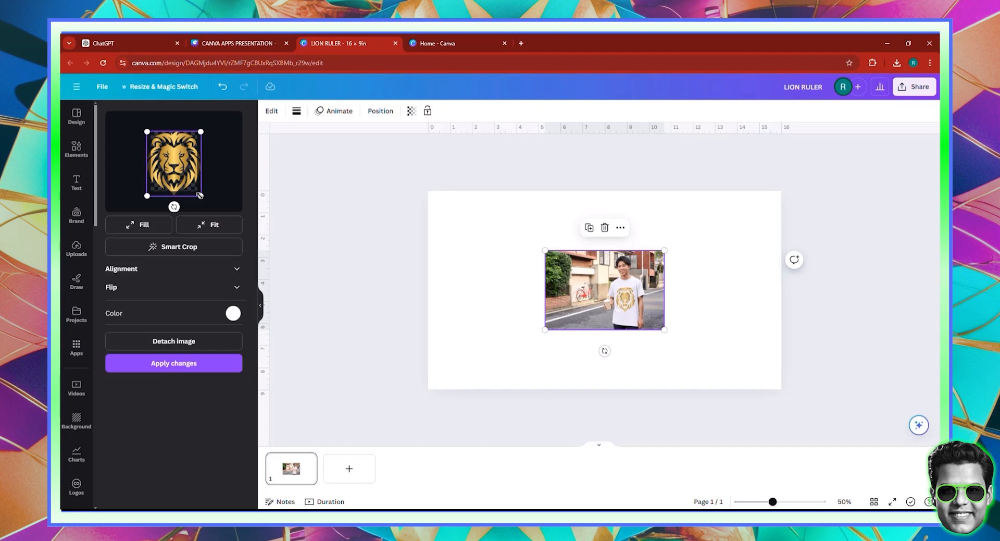
left_click_drag(200, 195, 186, 173)
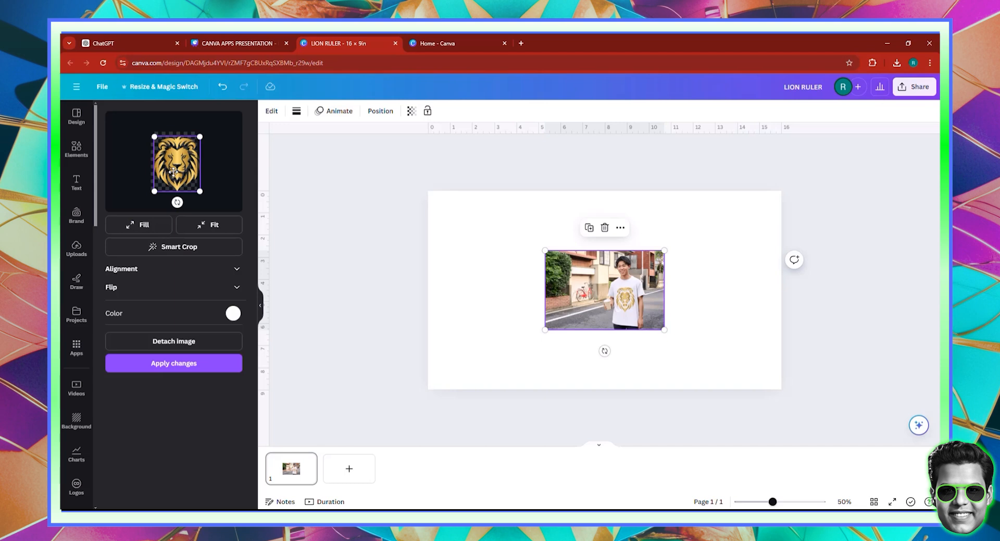
left_click_drag(172, 171, 173, 169)
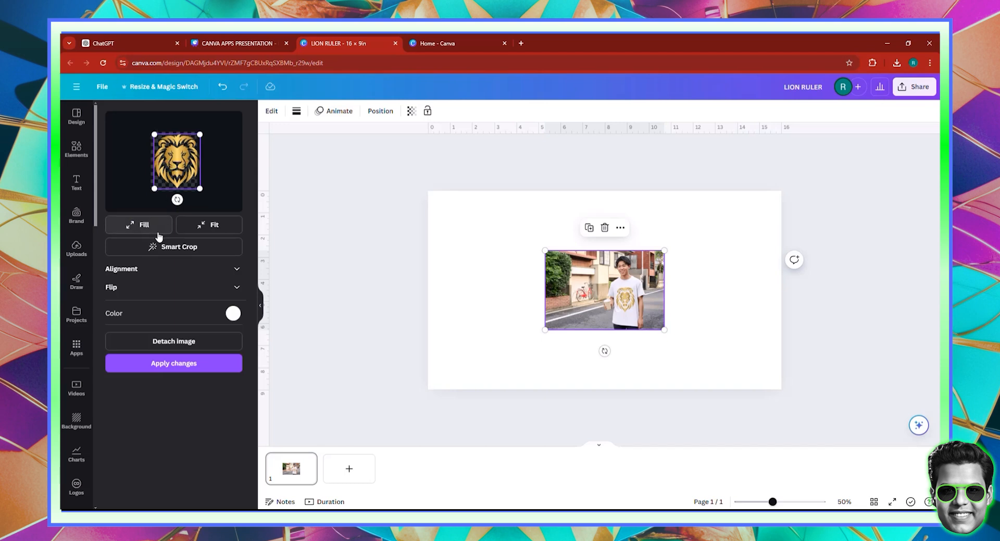
Set the T-shirt's colour to black (#000000) and apply the changes to the mockup
left_click(233, 313)
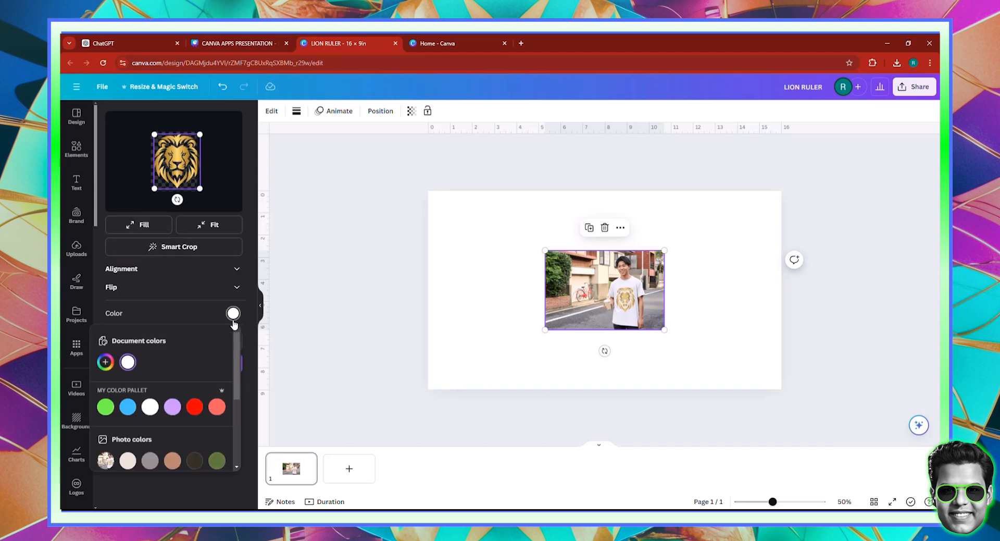
left_click(105, 361)
left_click(106, 426)
left_click_drag(100, 435, 98, 438)
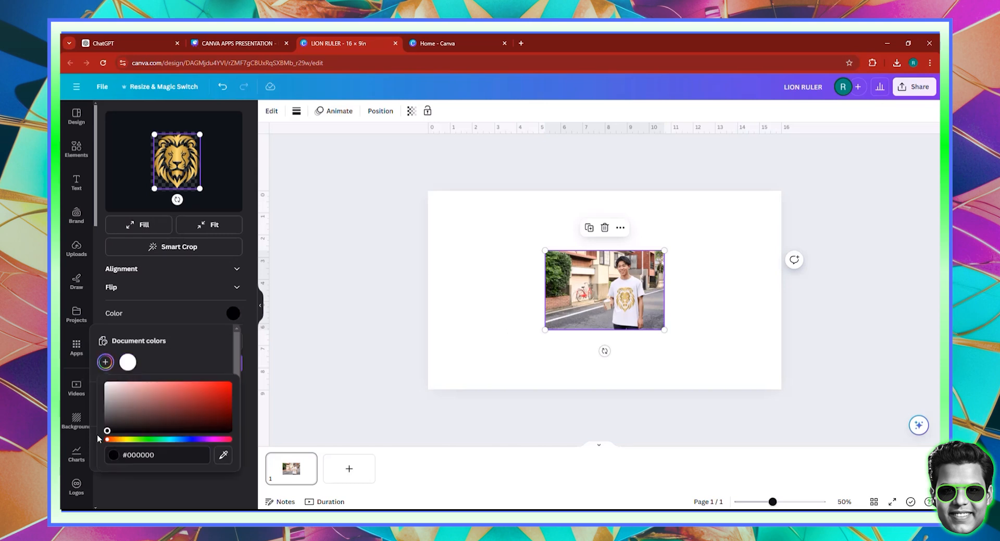
left_click(194, 323)
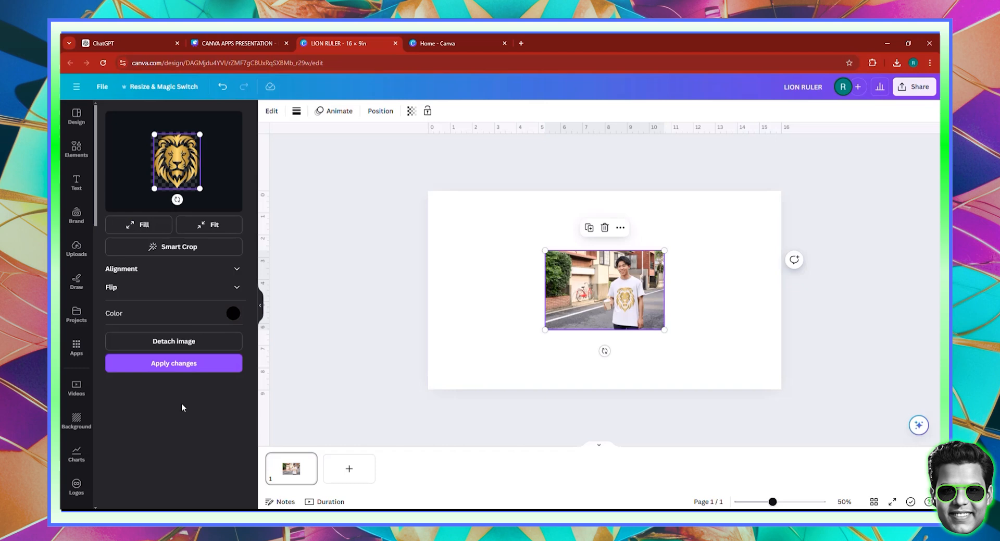
left_click(177, 364)
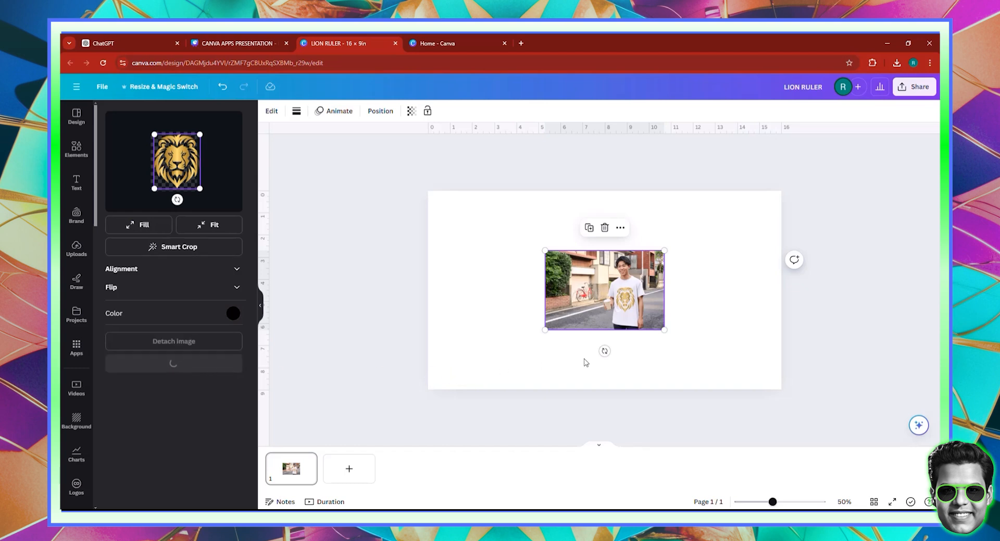
Enlarge the T-shirt mockup to cover the whole page, nudge it upward and deselect it
left_click_drag(566, 281, 472, 242)
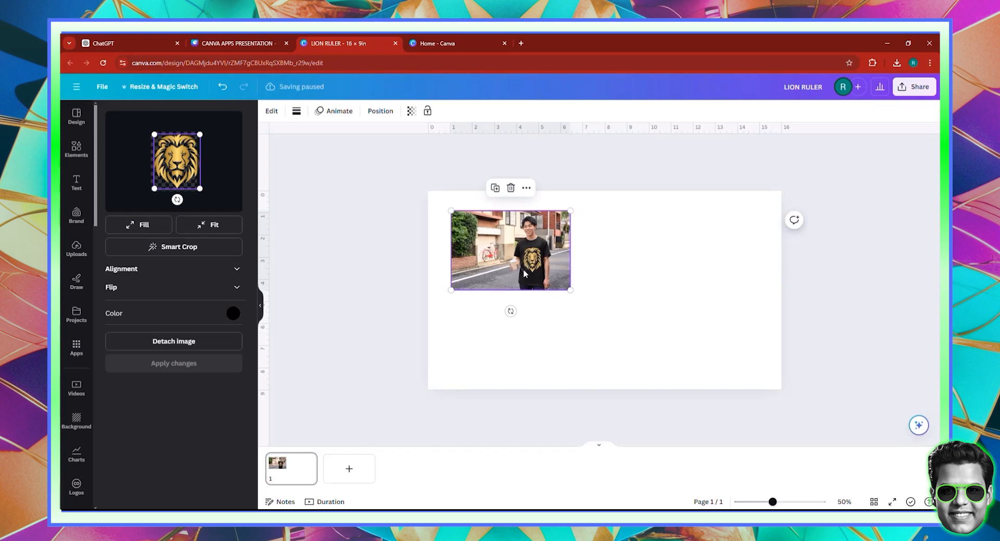
left_click_drag(528, 265, 762, 431)
key("Up")
key("Up")
key("Up")
key("Up")
key("Up")
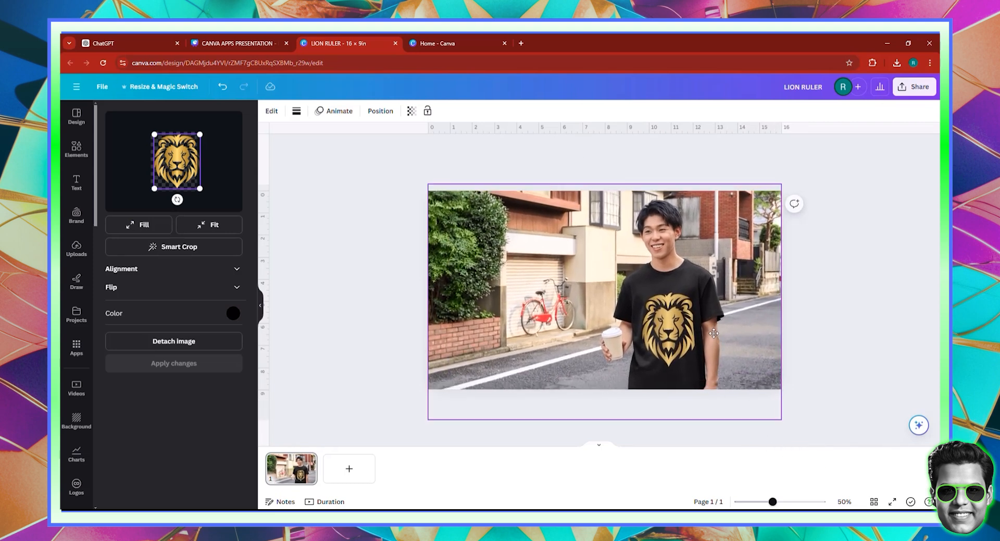
left_click(805, 332)
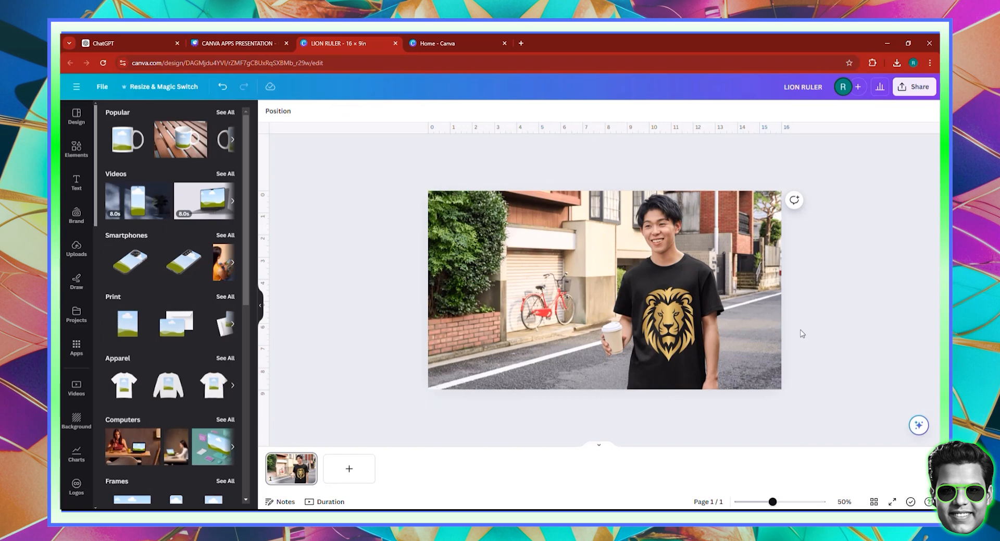
Add a second page and search the graphics elements for "MOTIVATIONAL MORNING QUOTES"
left_click(357, 470)
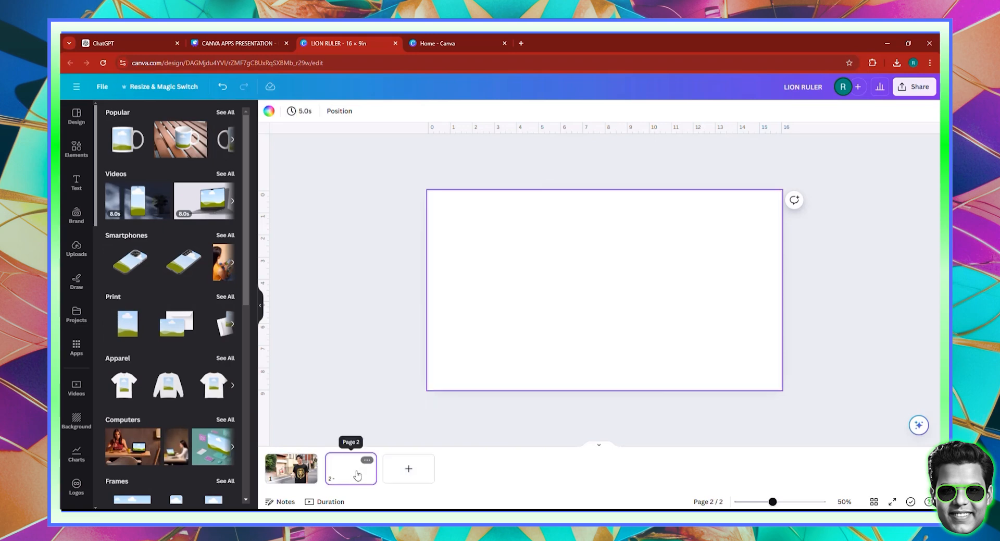
left_click(69, 150)
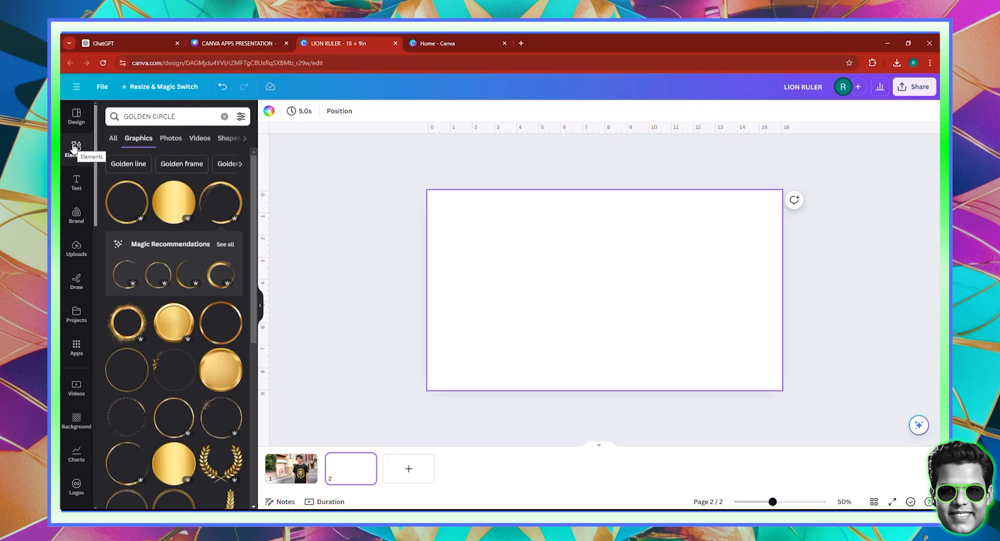
triple_click(152, 115)
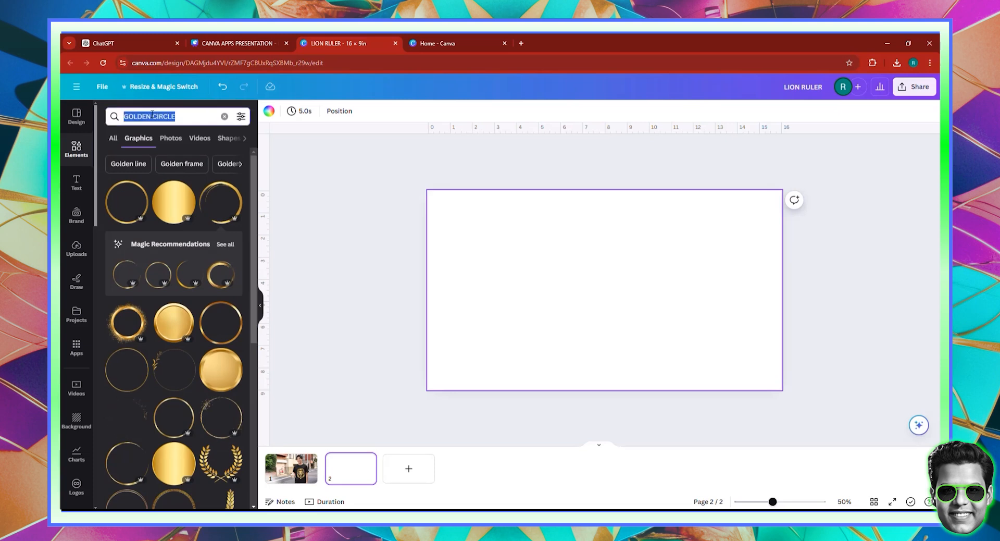
type("MOTIV")
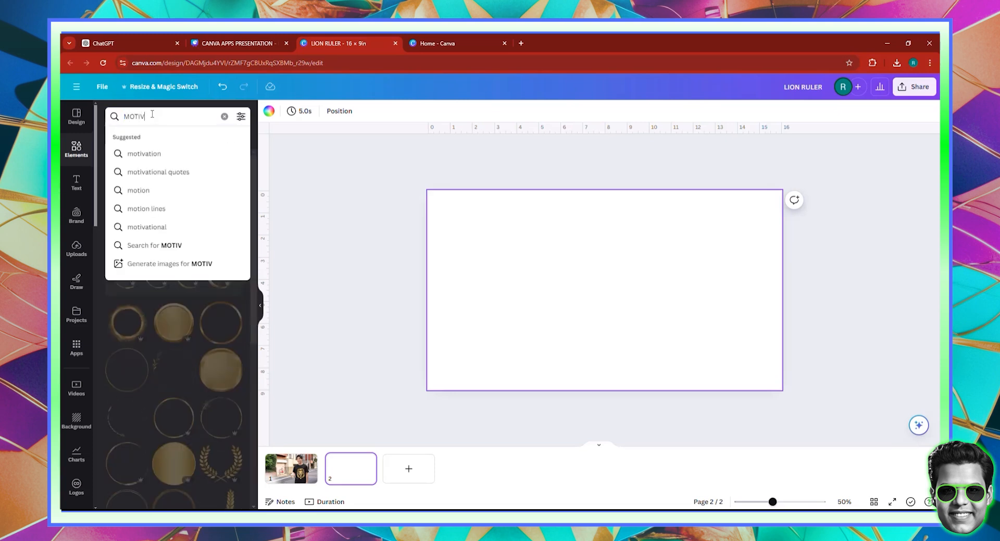
type("ATIONAL M")
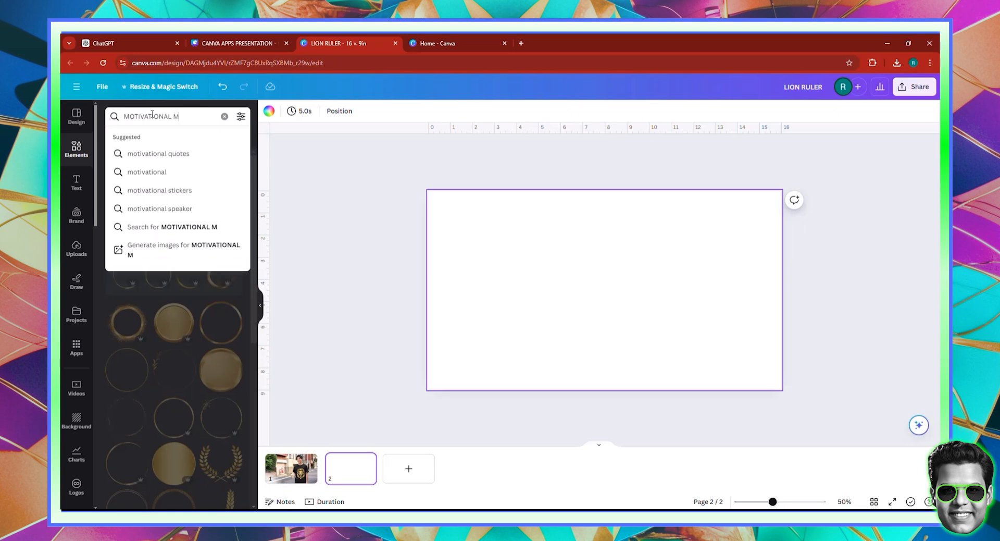
type("ORNING QUOTES")
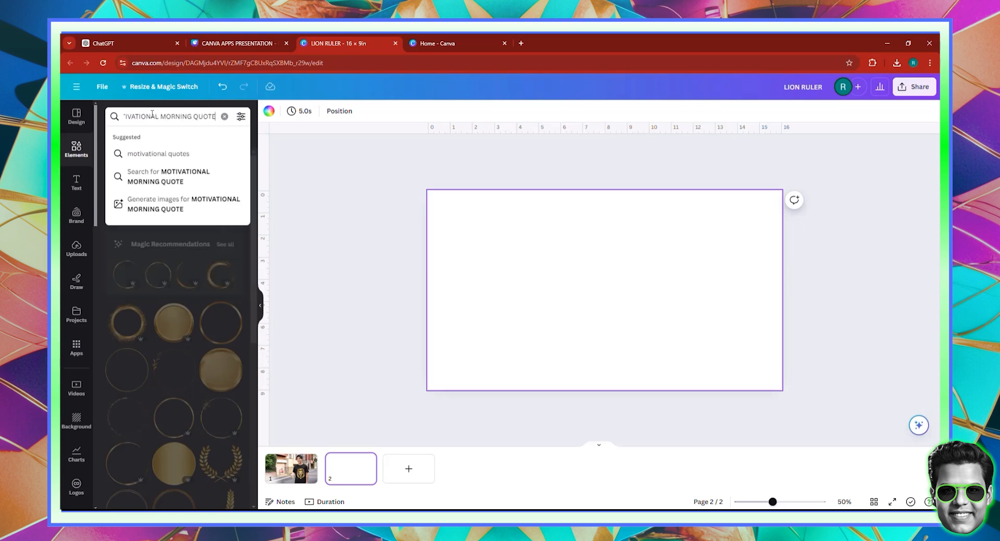
key("Return")
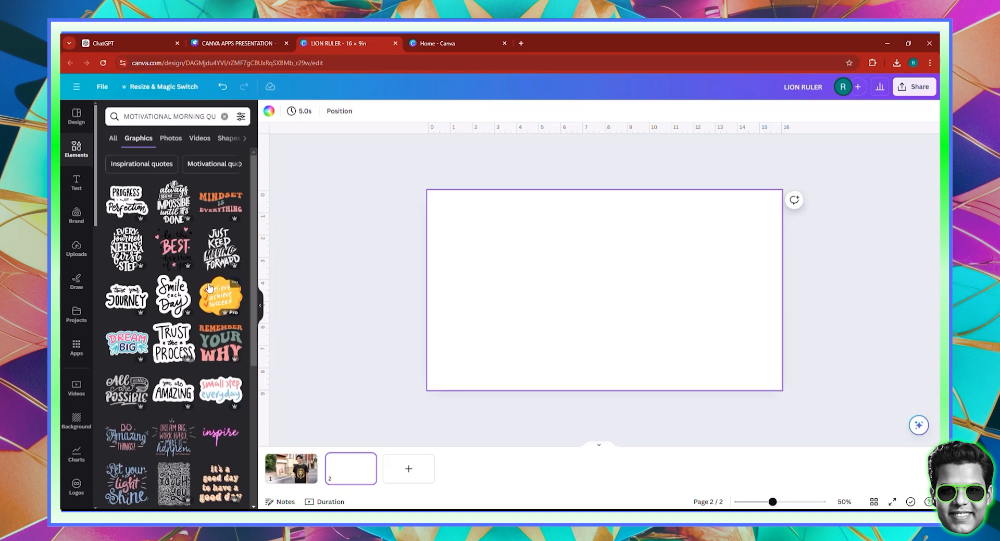
Add the "Trust the Process" lettering graphic to page 2 and open the Mockups app for it
left_click(185, 347)
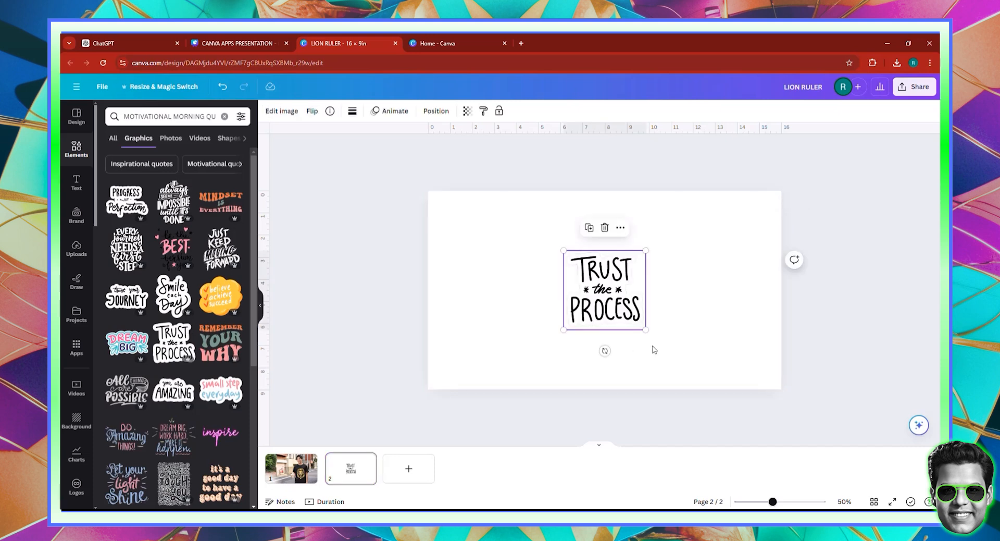
left_click_drag(622, 308, 597, 290)
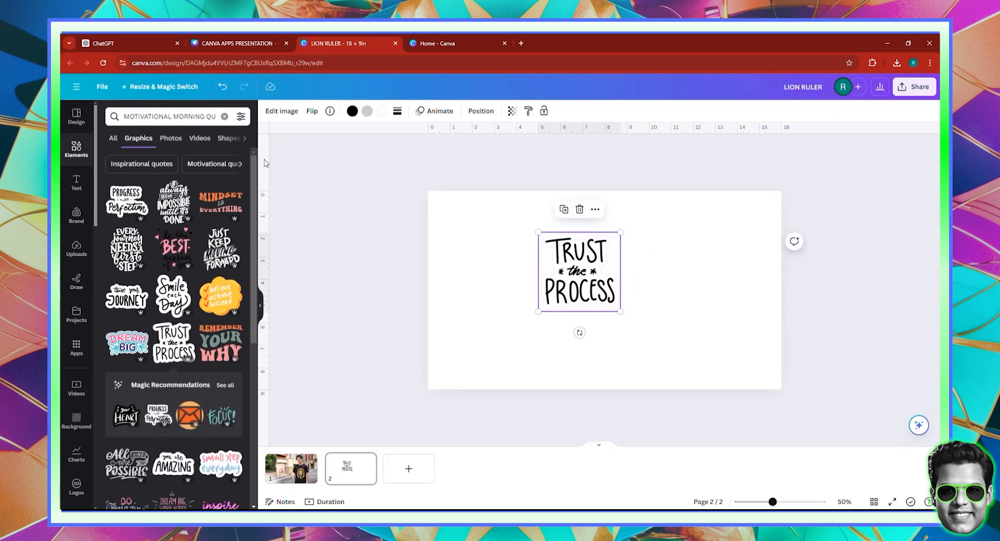
left_click(281, 111)
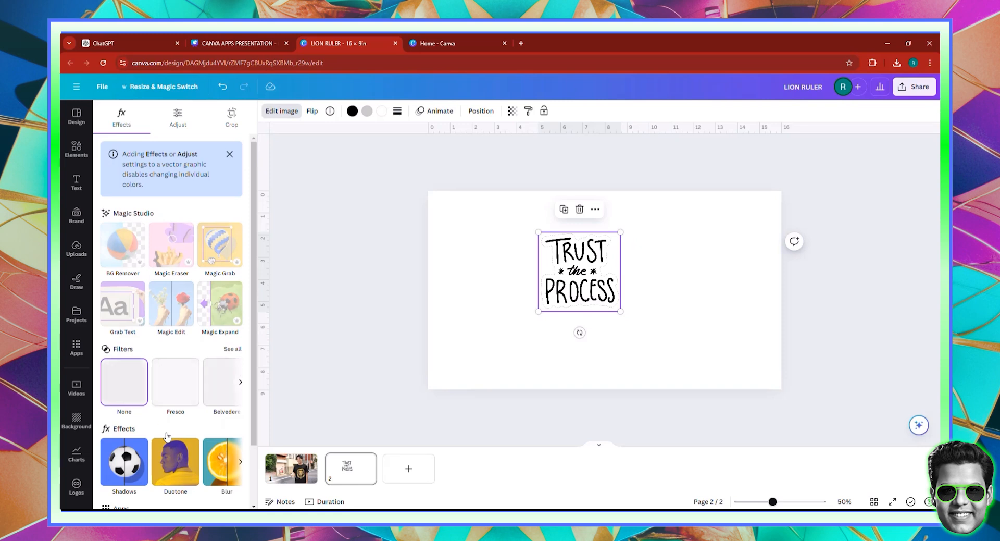
scroll(170, 411, "down", 2)
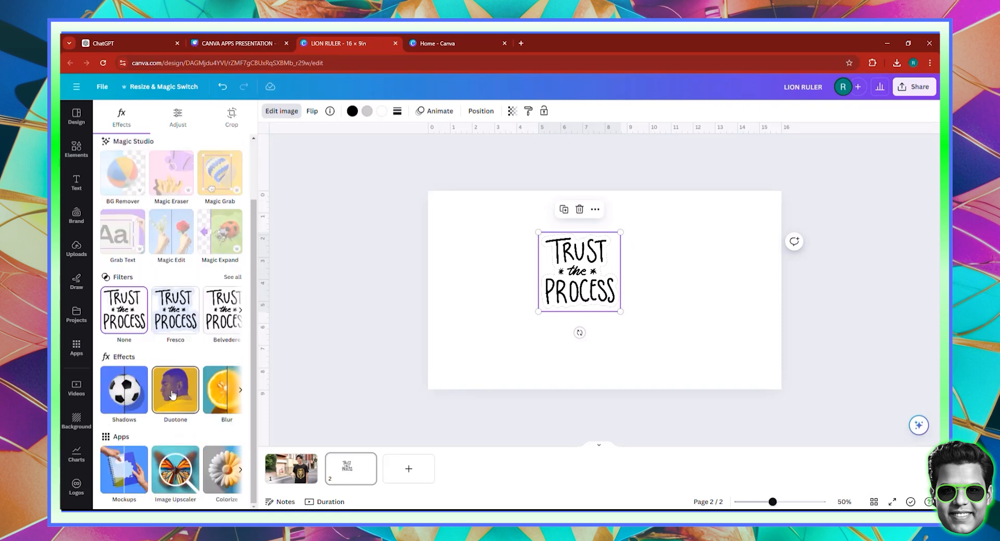
left_click(123, 462)
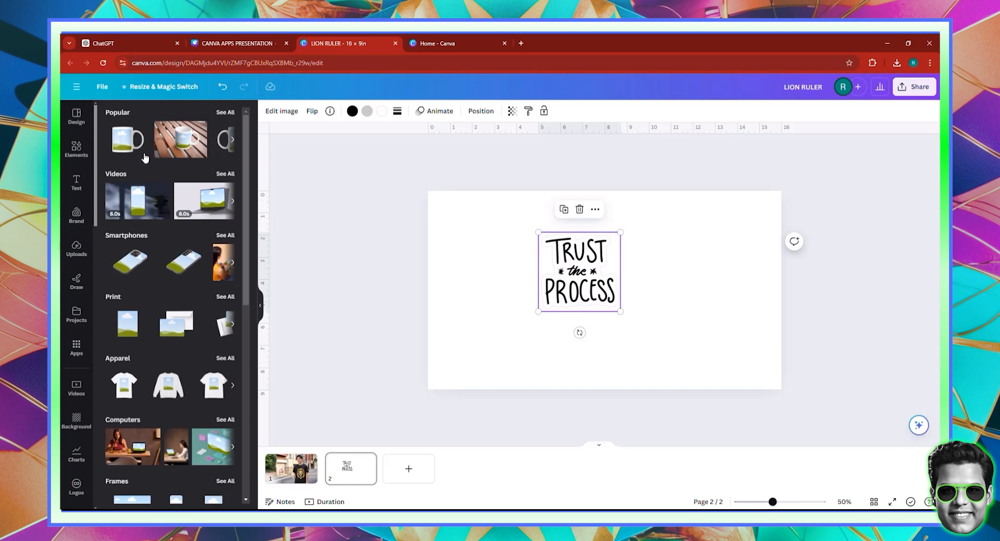
Apply the lettering to the mockup of a mug on a wooden slatted table and enlarge it to cover the page
left_click(186, 140)
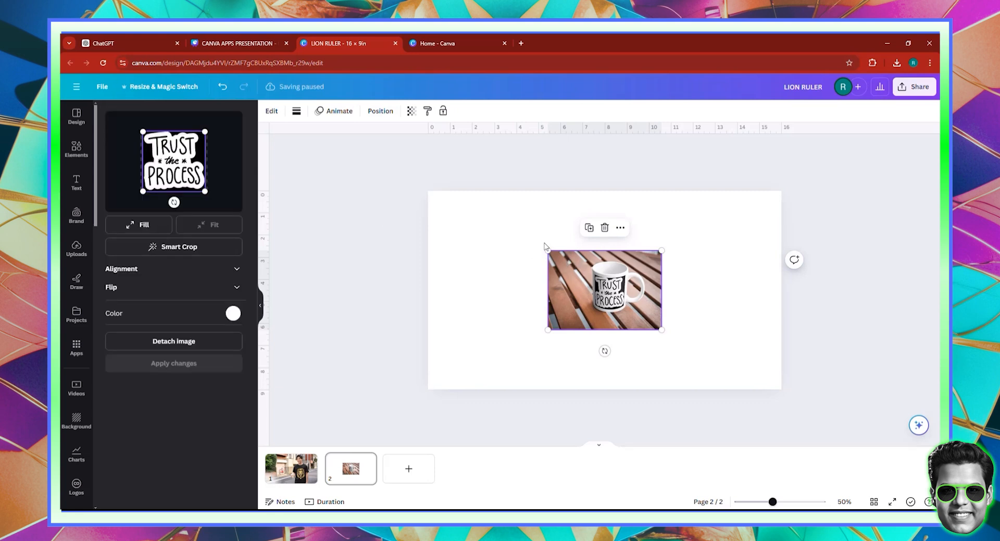
left_click_drag(546, 250, 420, 182)
left_click_drag(662, 329, 792, 421)
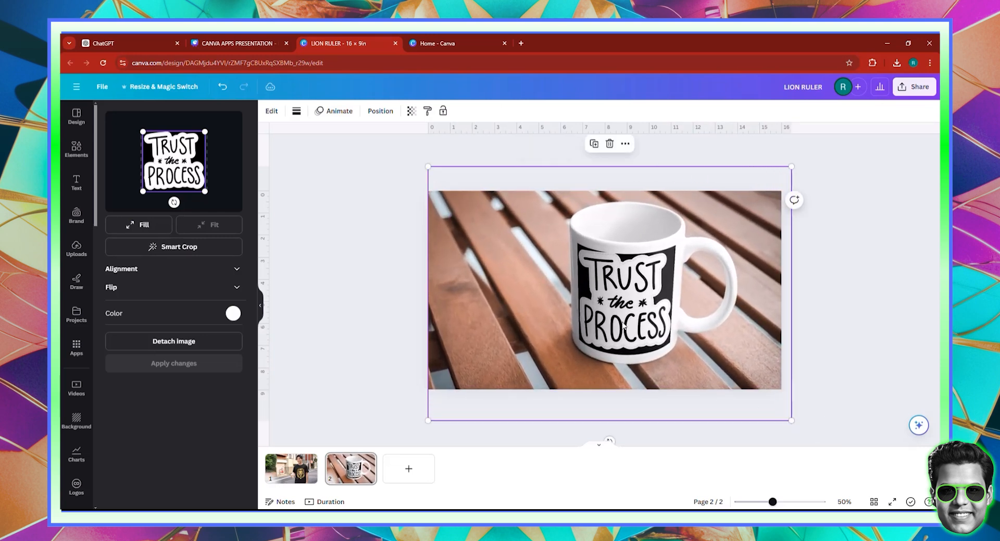
left_click_drag(205, 191, 198, 184)
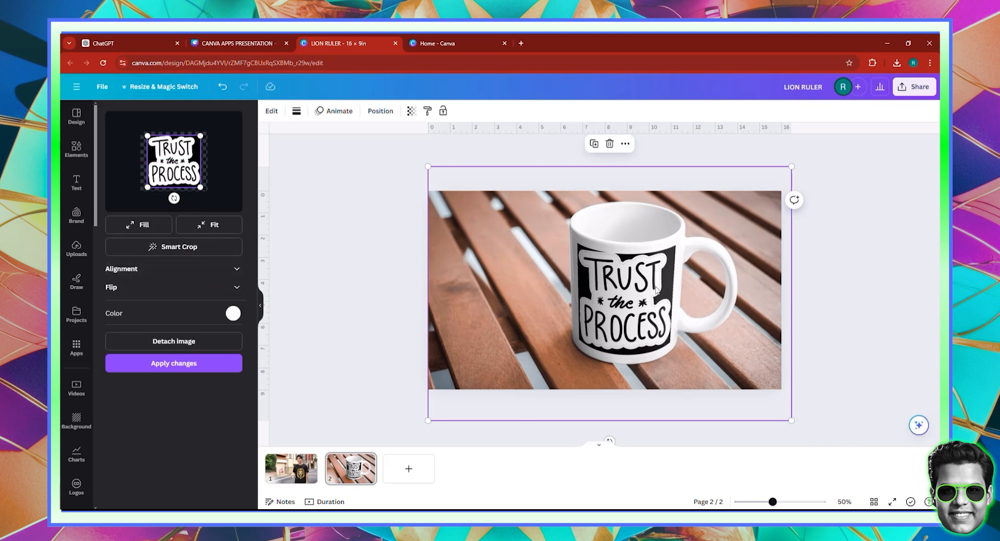
left_click(233, 313)
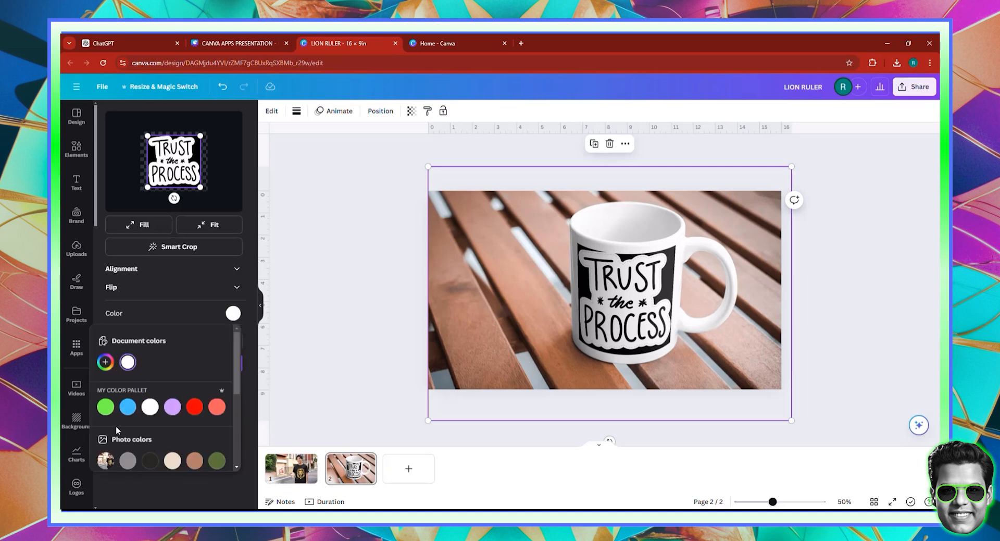
left_click(150, 460)
left_click(105, 362)
left_click_drag(113, 421, 85, 432)
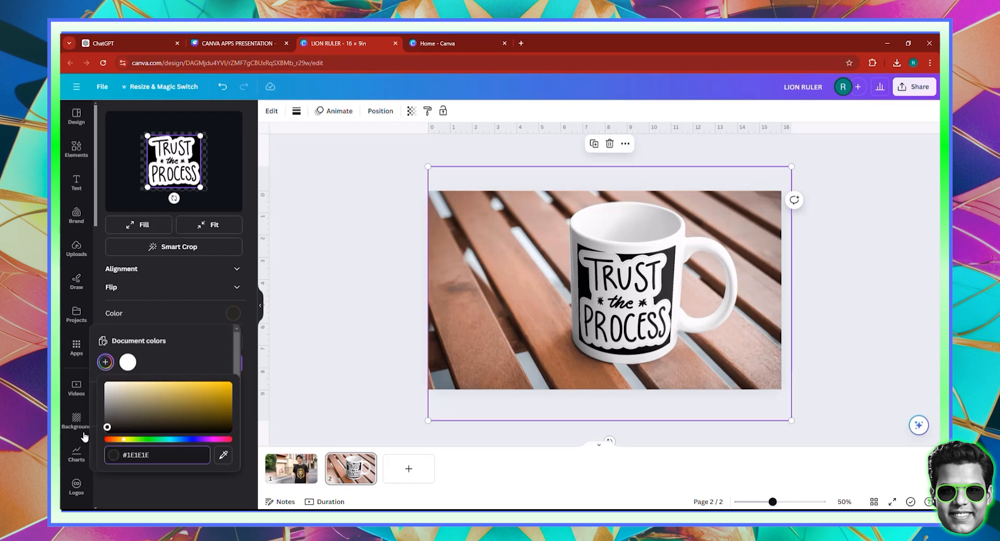
left_click(84, 432)
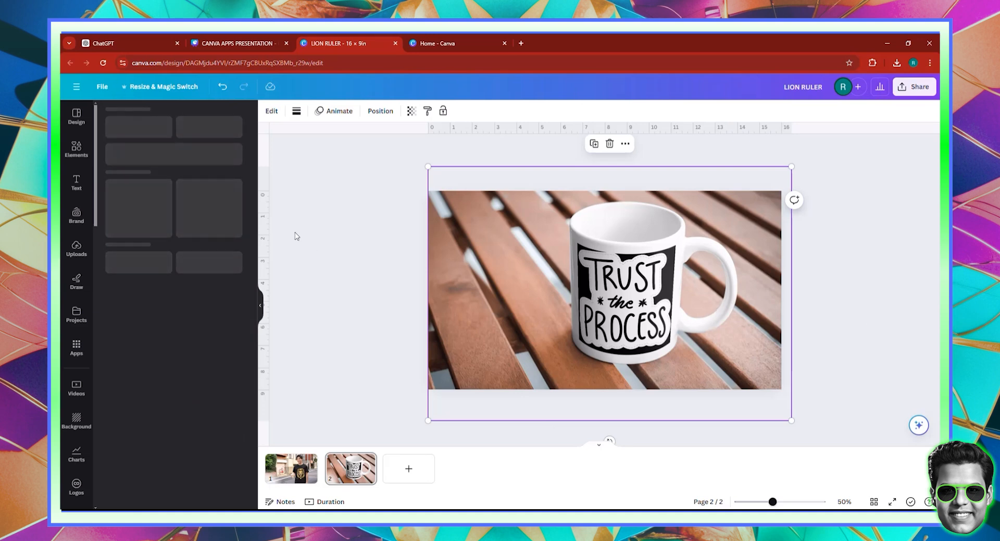
Set the mug's colour to black, apply the changes and shift the mockup slightly upward on the page
left_click(233, 313)
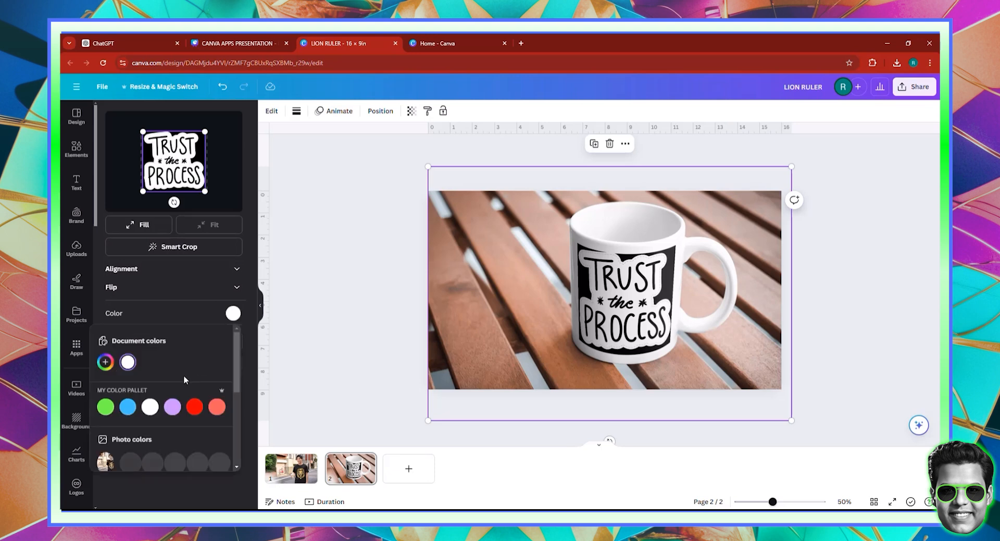
left_click(105, 362)
left_click(107, 430)
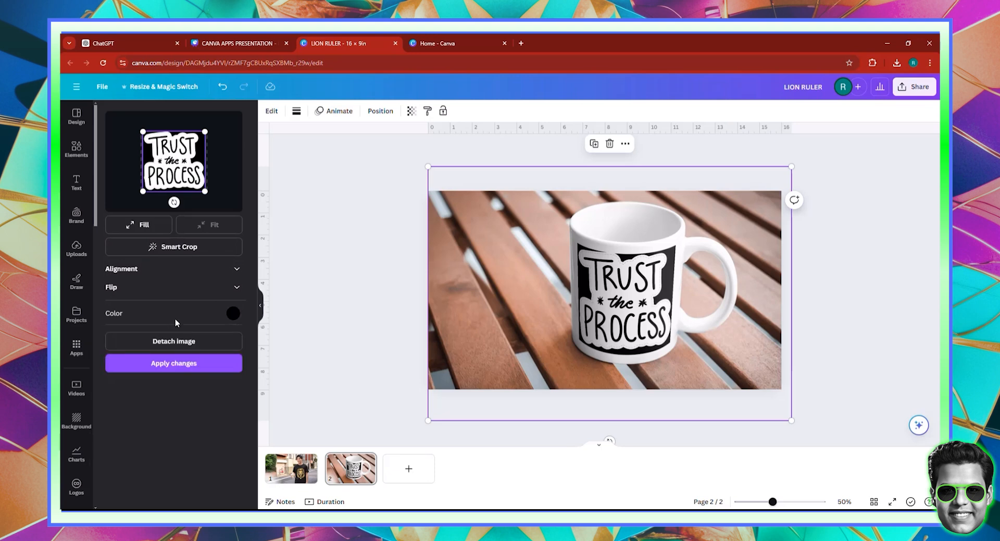
left_click(179, 362)
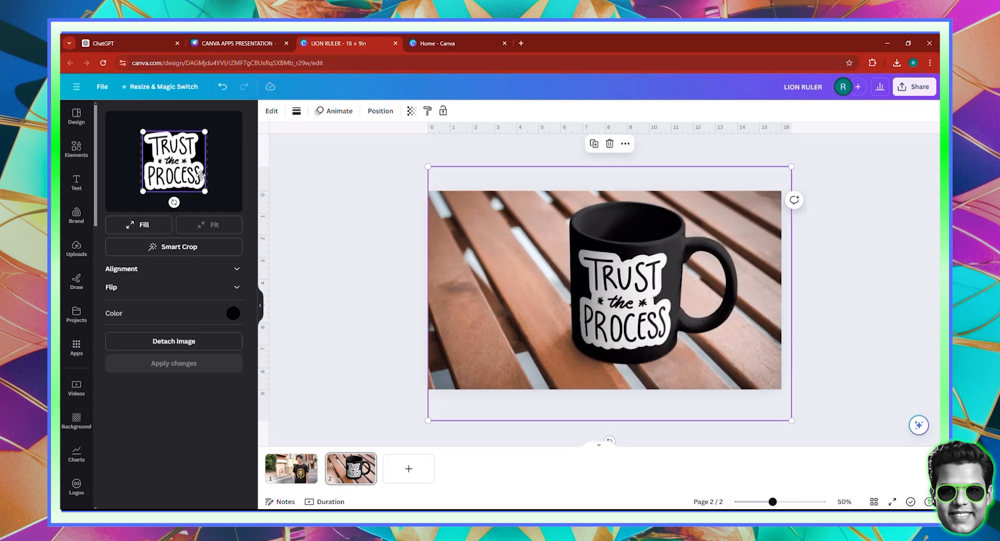
mouse_move(705, 320)
left_mouse_down()
mouse_move(687, 315)
mouse_move(703, 316)
left_mouse_up()
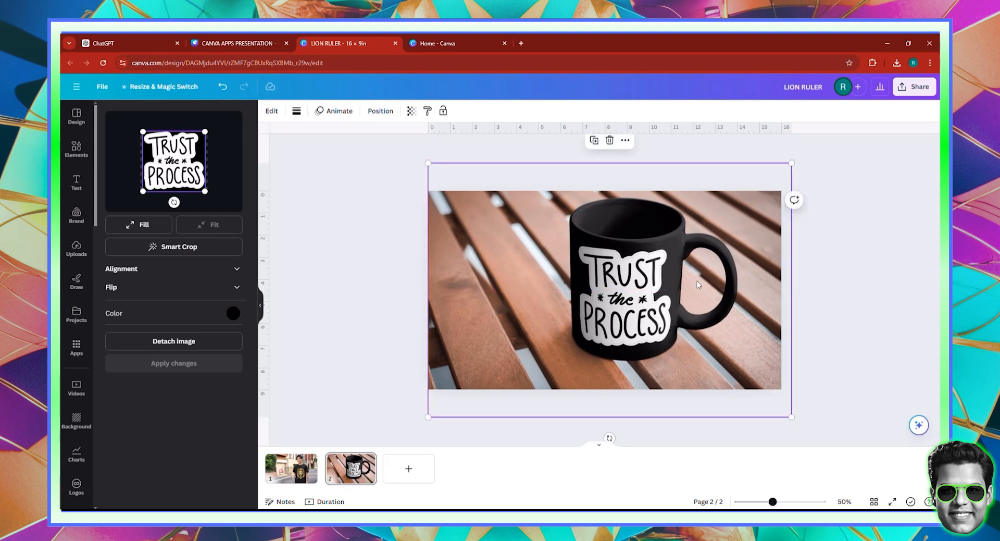
Add a blank third page to the design and go to it
left_click(408, 467)
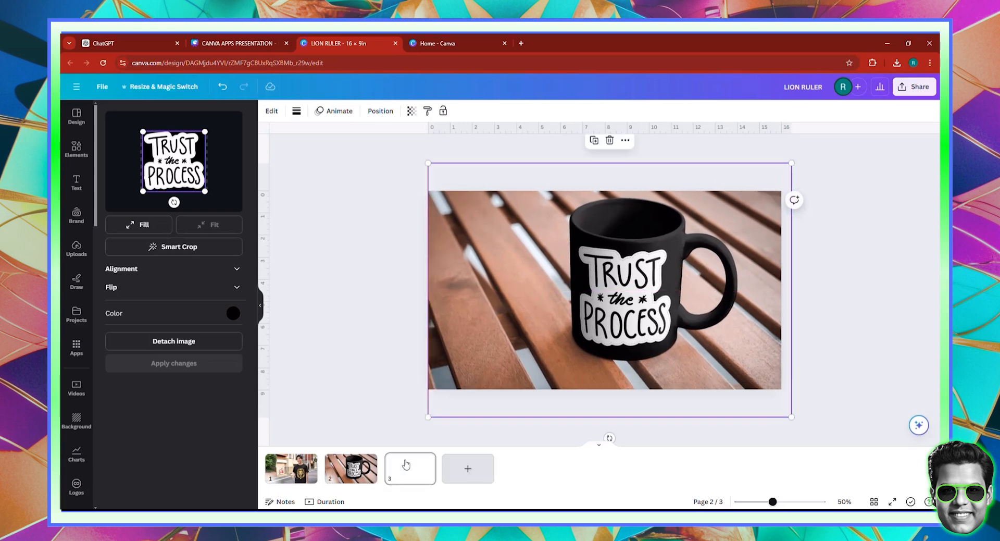
left_click(406, 463)
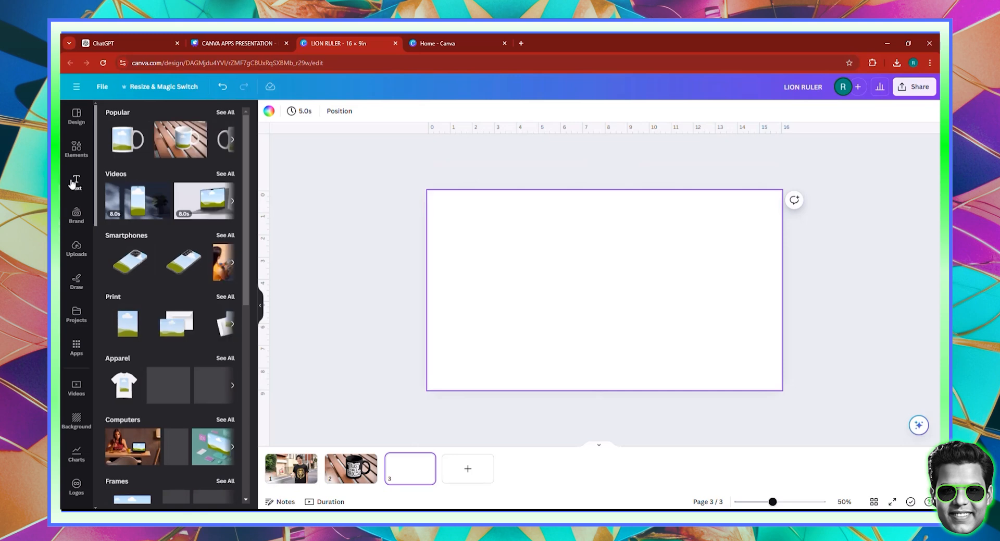
Search the elements library for "ABSTRACT ART" and restrict the results to photos
left_click(71, 156)
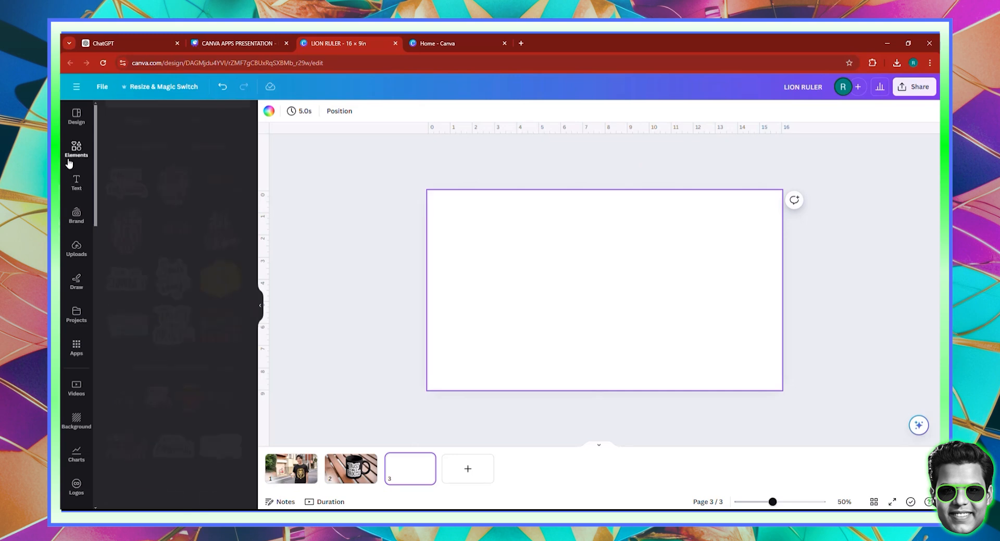
left_click(167, 123)
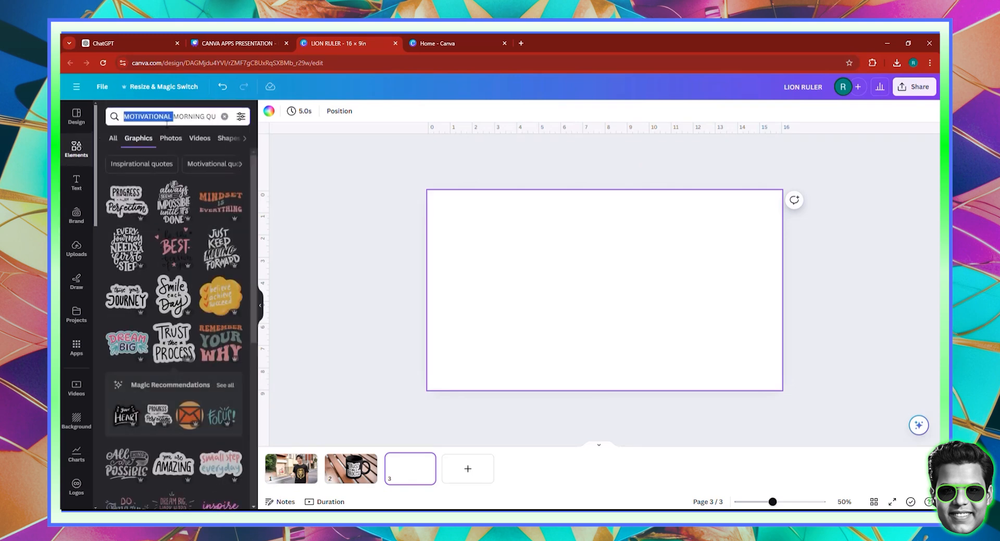
type("ABRSC")
key("BackSpace")
key("BackSpace")
key("BackSpace")
type("STRACR ART")
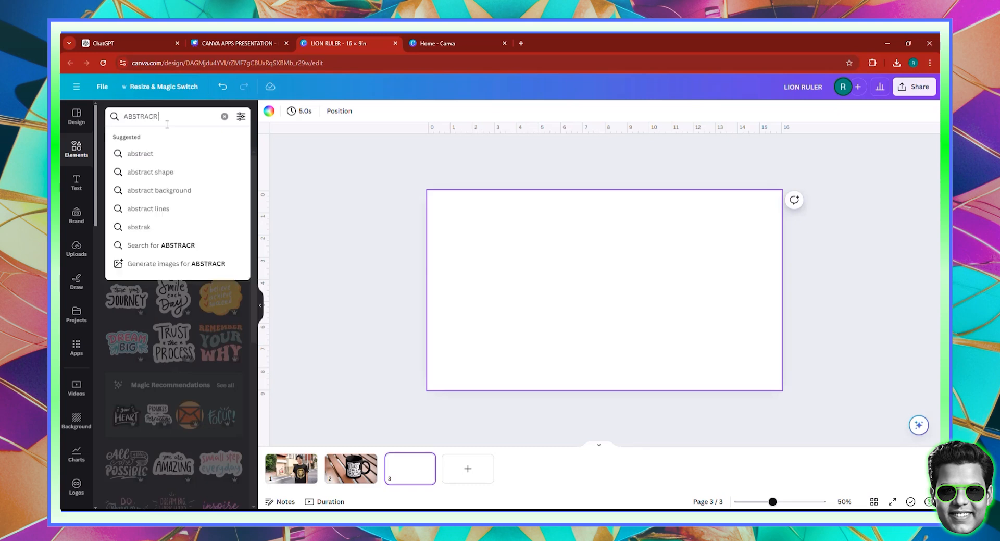
key("BackSpace")
key("BackSpace")
key("BackSpace")
key("BackSpace")
type("T ART")
key("Return")
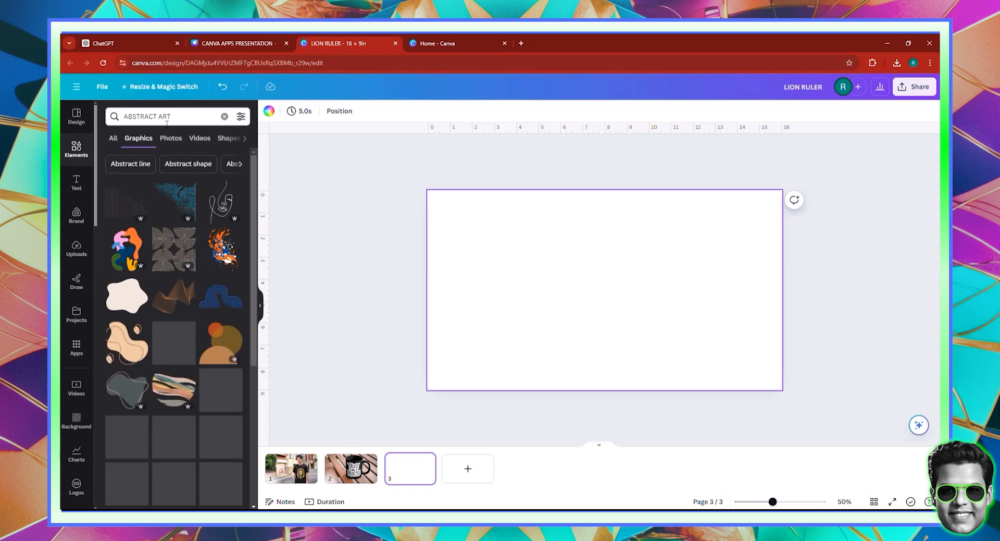
left_click(178, 144)
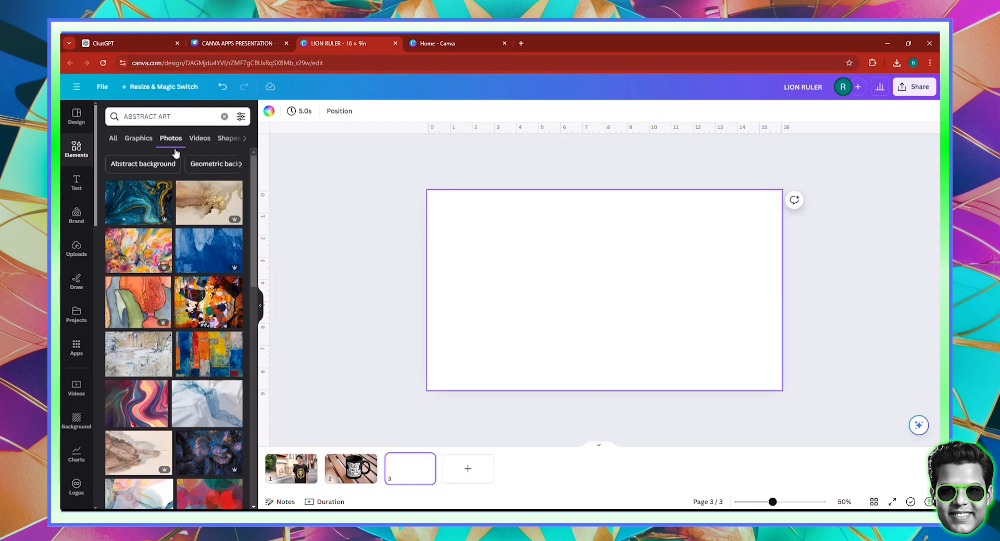
Add the dark abstract painting of a face to page 3 and shift it slightly off centre
scroll(161, 263, "down", 4)
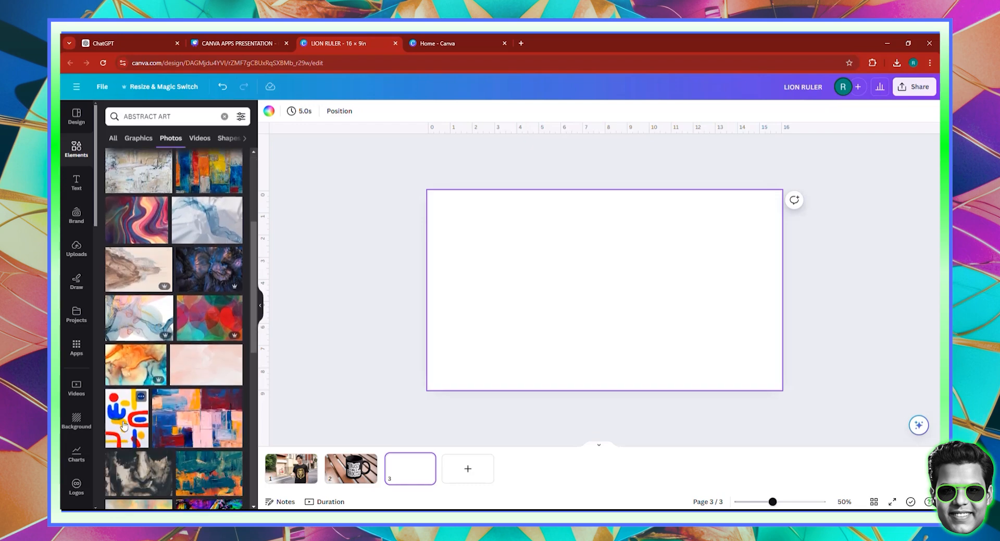
left_click(155, 474)
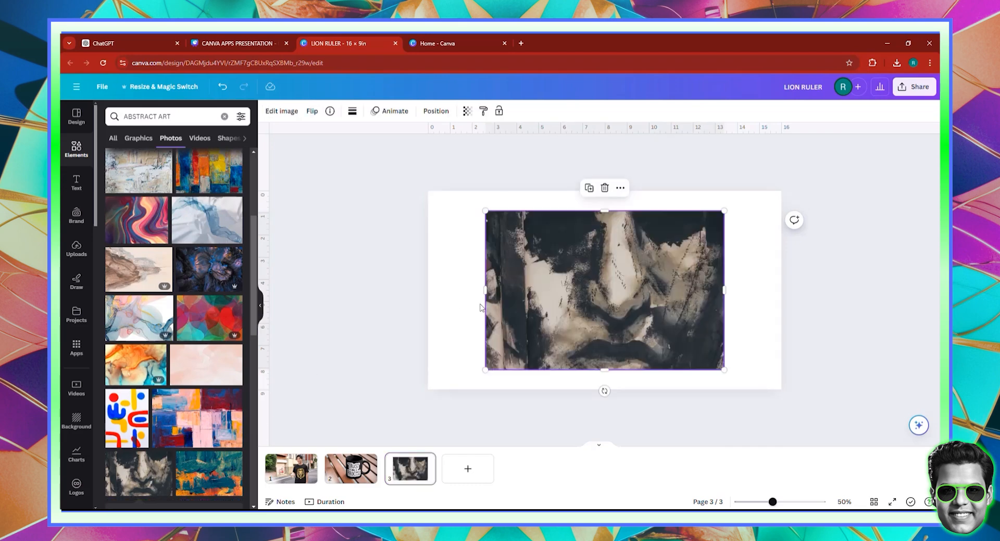
left_click_drag(542, 303, 538, 284)
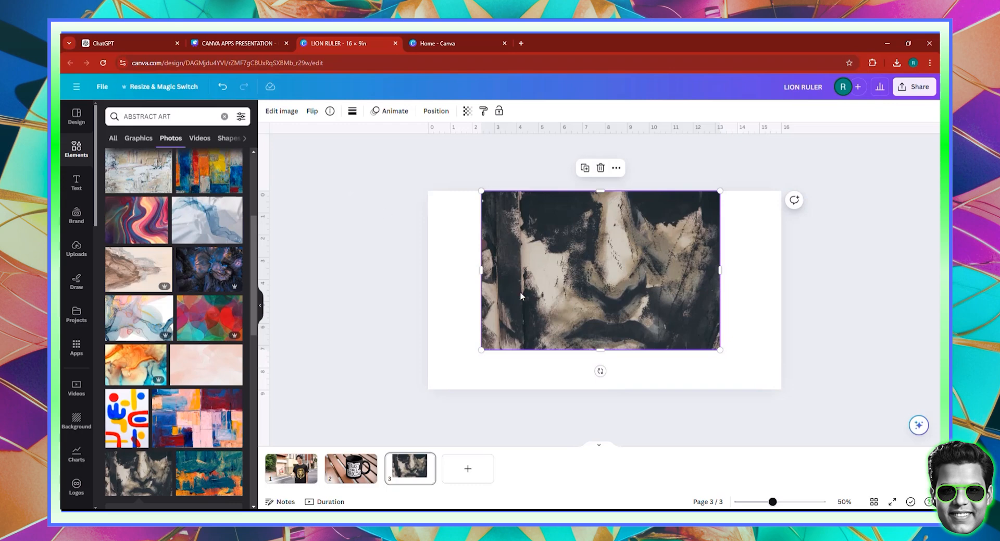
left_click_drag(561, 294, 568, 306)
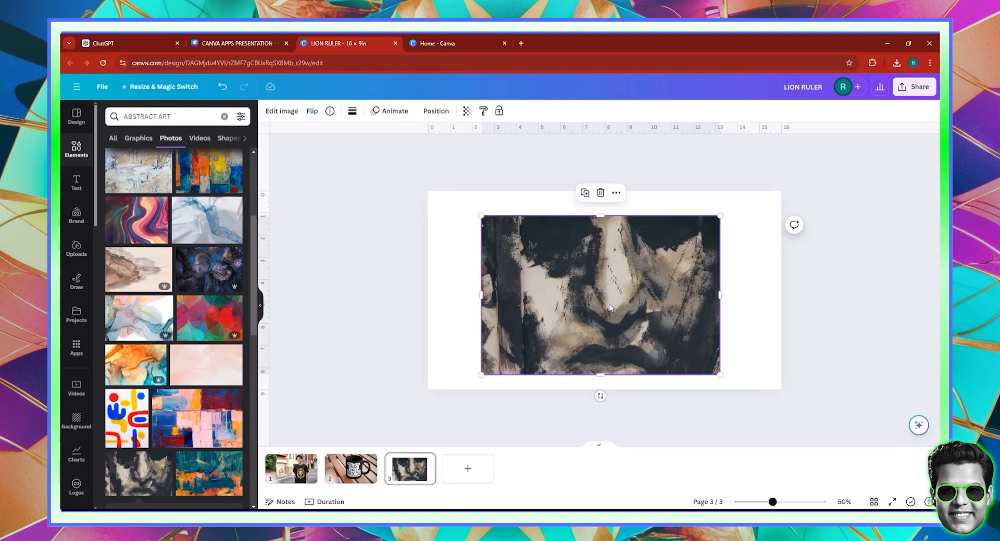
Open the Mockups app for the painting photo and show all of its Print mockups
left_click(282, 111)
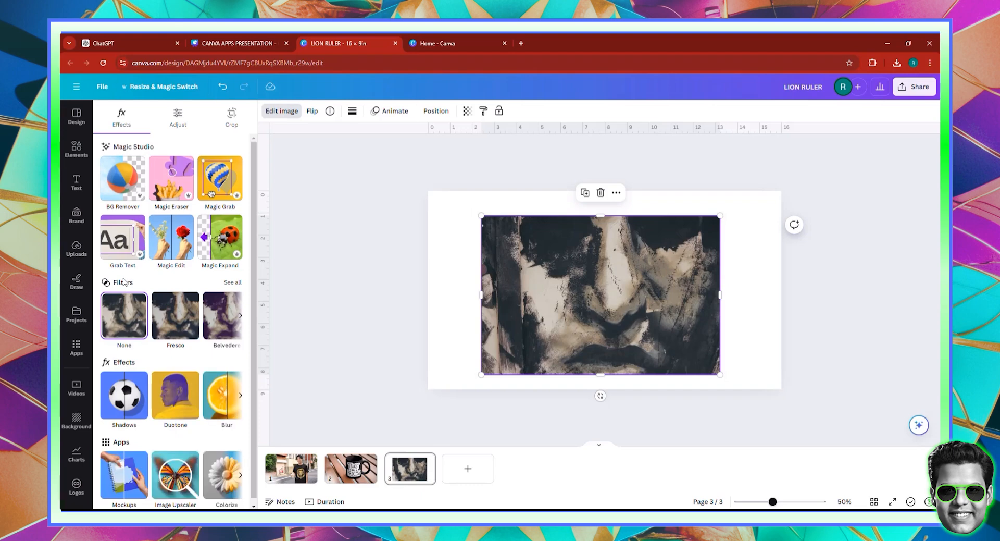
left_click(203, 265)
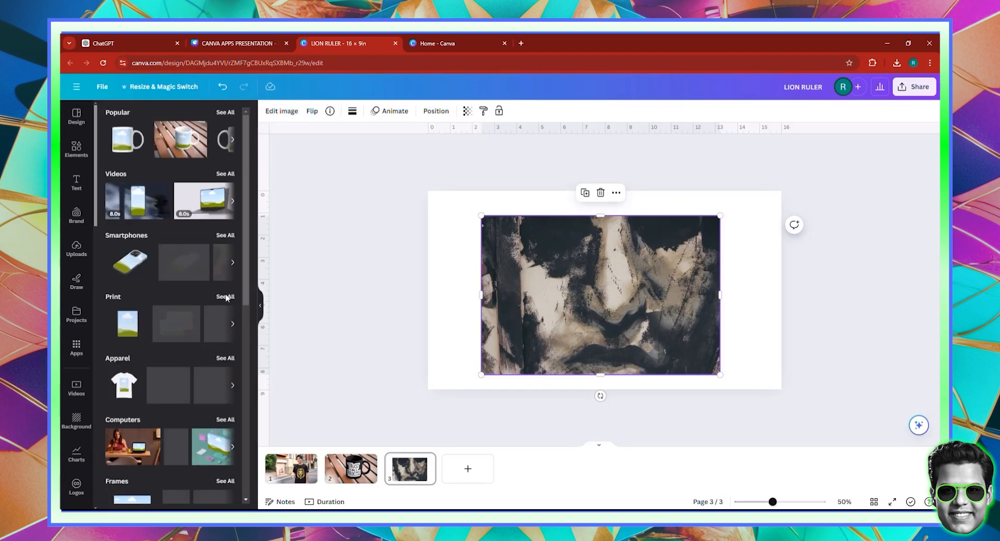
left_click(225, 296)
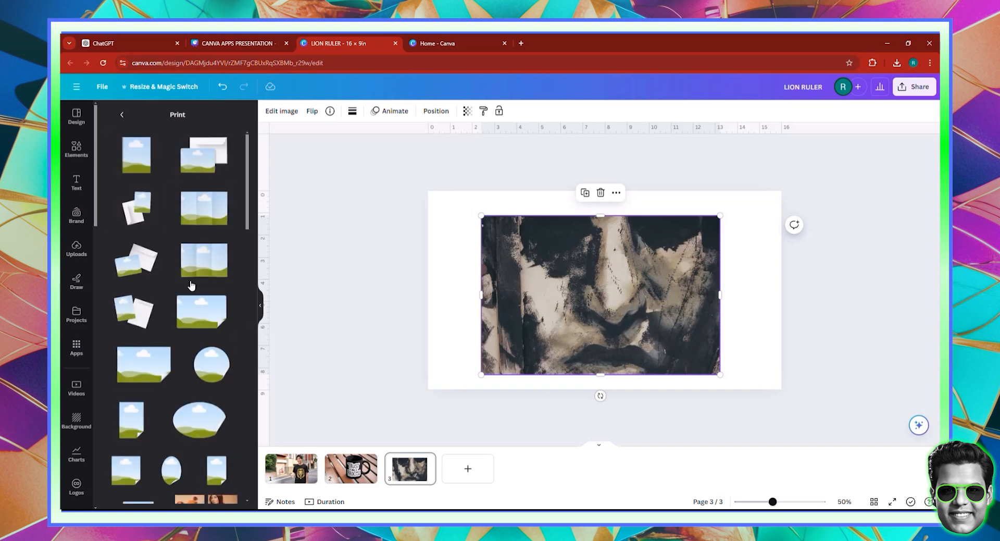
Apply the painting to the print mockup of two hands holding a card and a pencil beside a blue cup
scroll(191, 285, "down", 5)
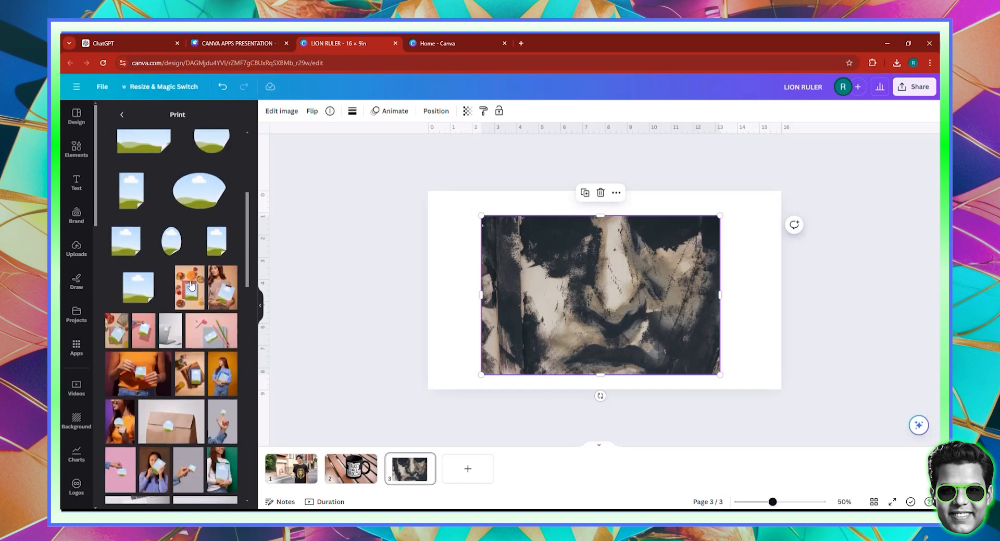
scroll(214, 333, "down", 5)
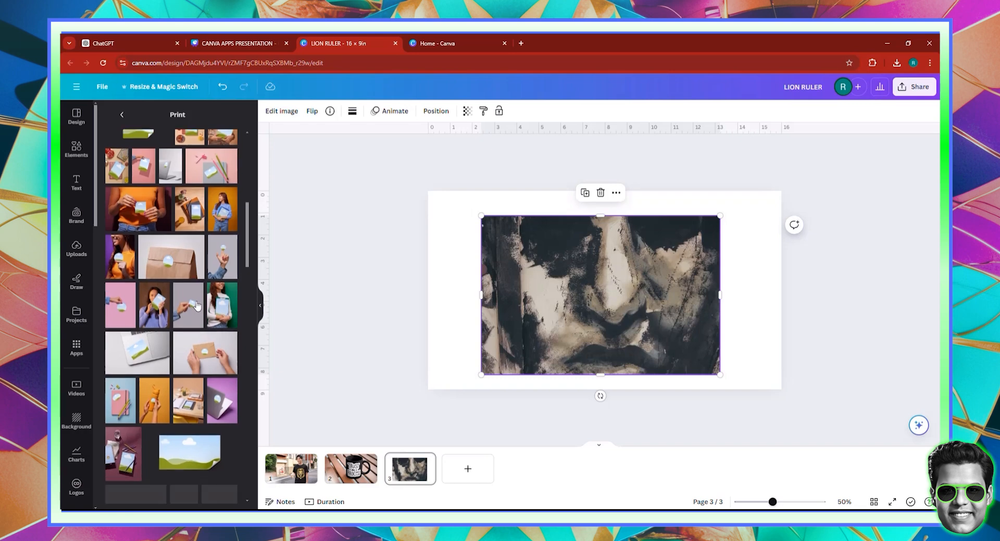
scroll(197, 305, "down", 3)
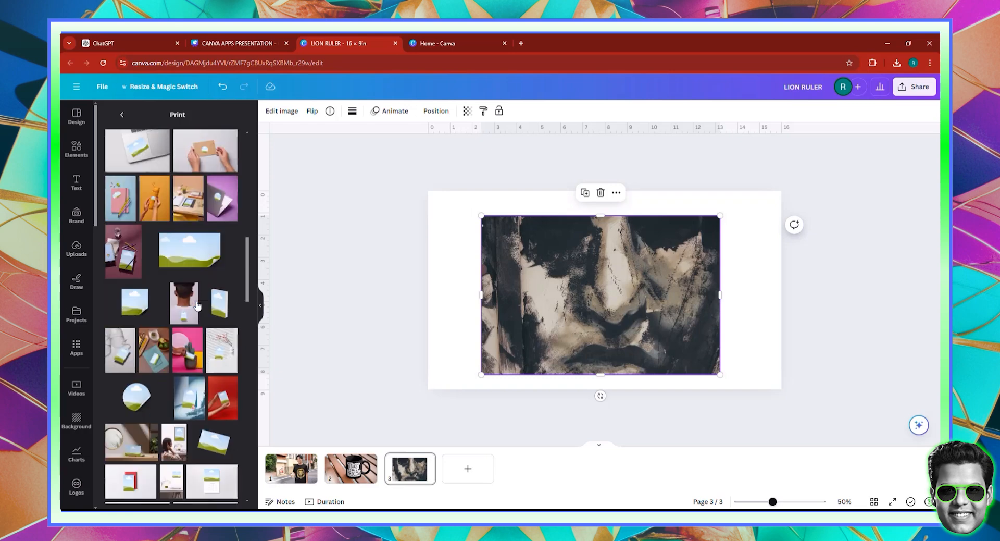
scroll(197, 305, "down", 3)
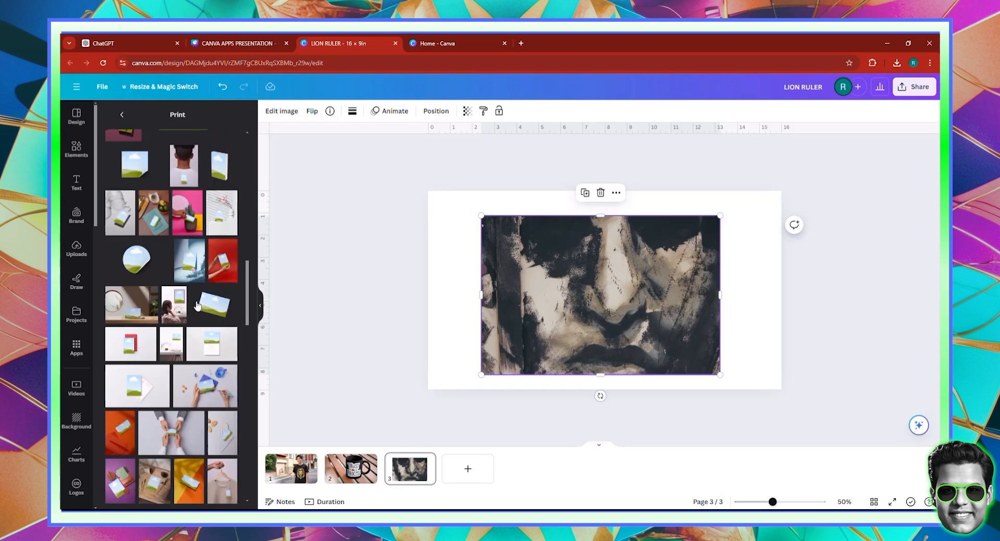
scroll(197, 306, "down", 3)
scroll(197, 302, "down", 2)
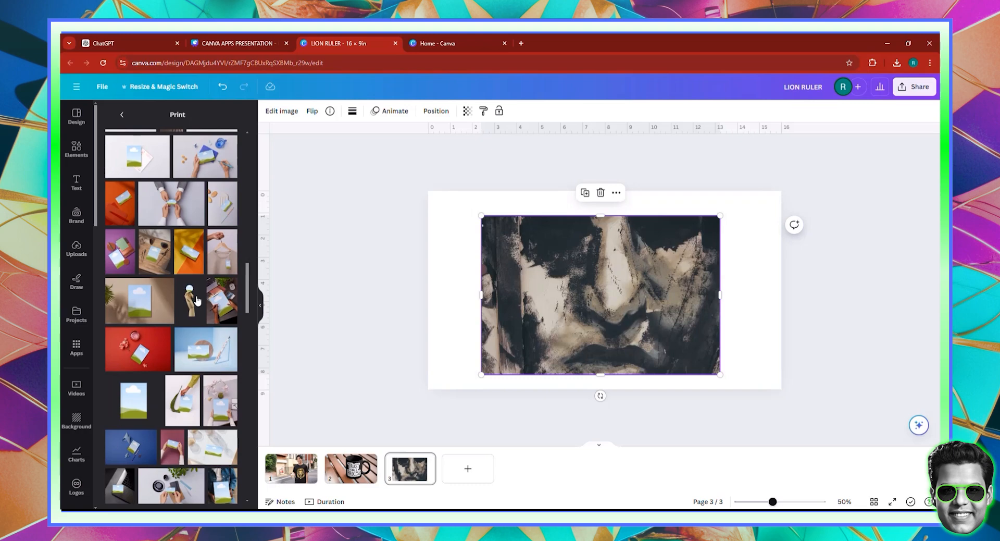
scroll(197, 302, "down", 5)
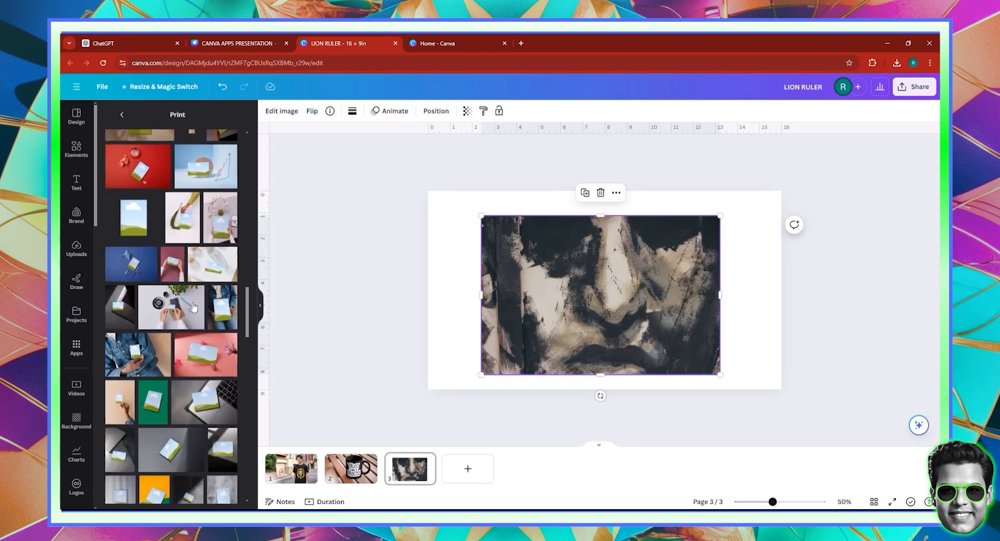
scroll(191, 312, "down", 1)
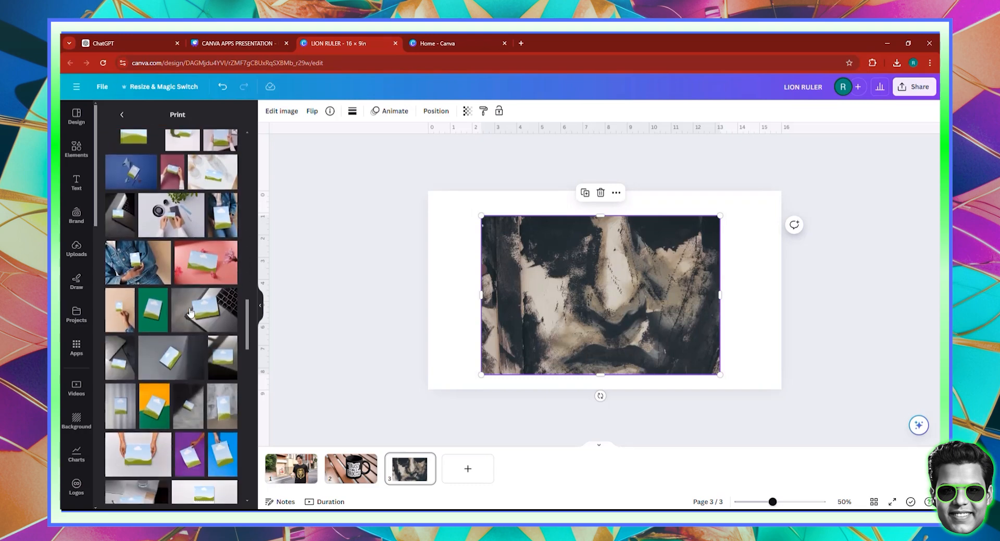
scroll(190, 312, "down", 3)
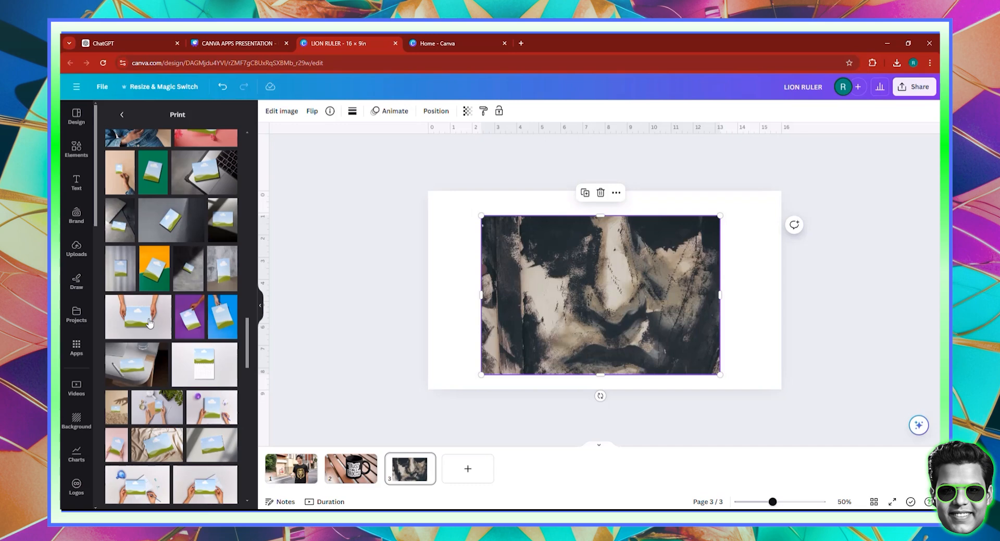
scroll(149, 323, "down", 3)
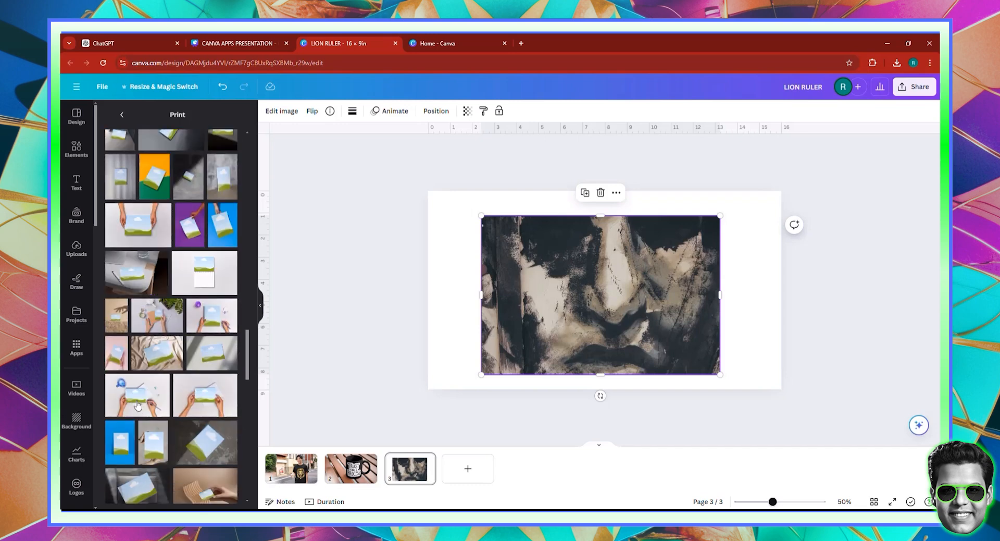
left_click(137, 405)
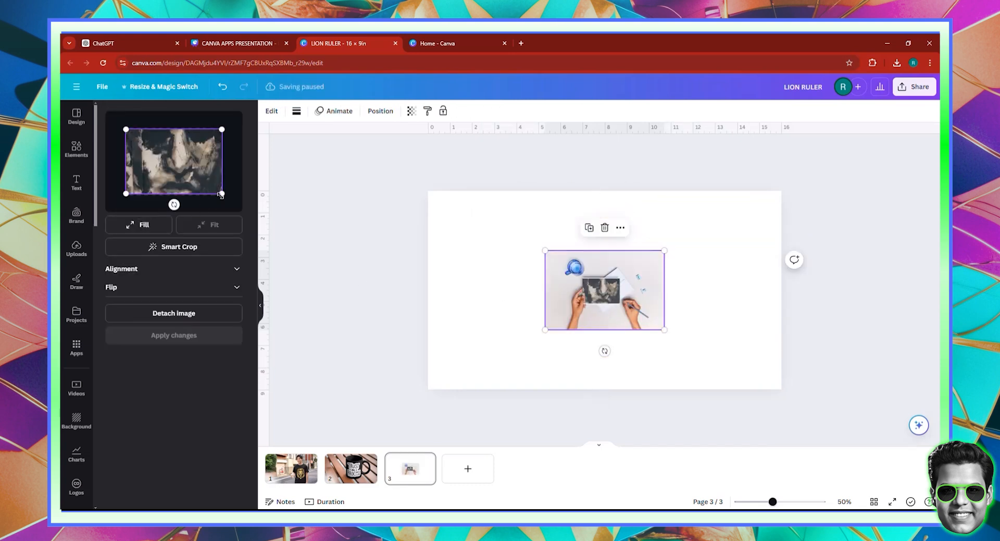
Enlarge the painting slightly within the mockup's card, apply the changes and show the flip options
left_click_drag(221, 194, 225, 196)
left_click_drag(122, 126, 118, 125)
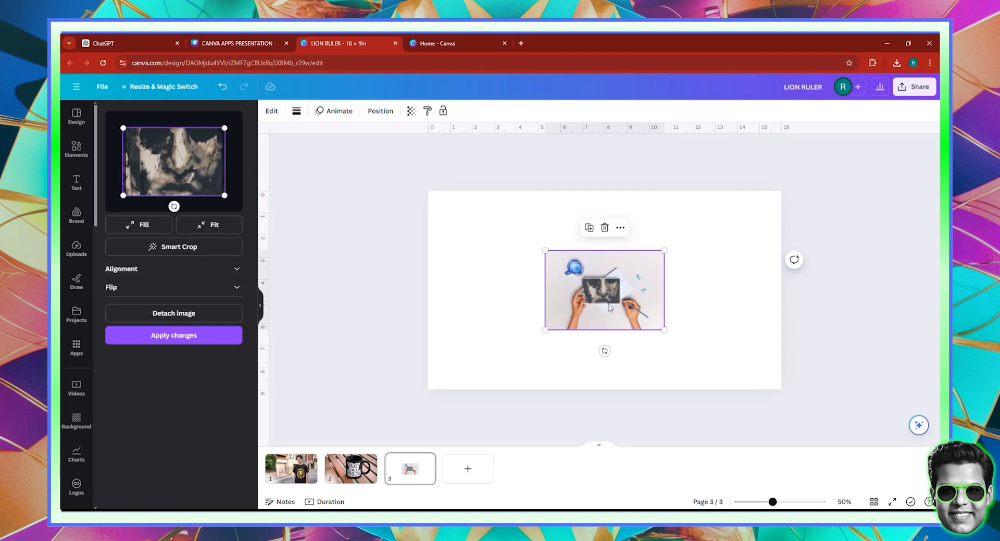
left_click(168, 336)
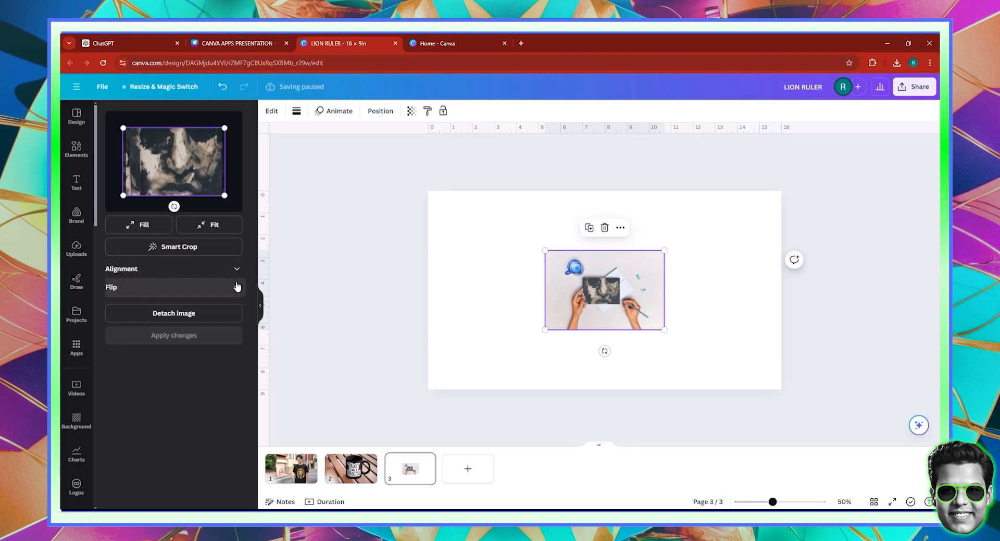
left_click(171, 287)
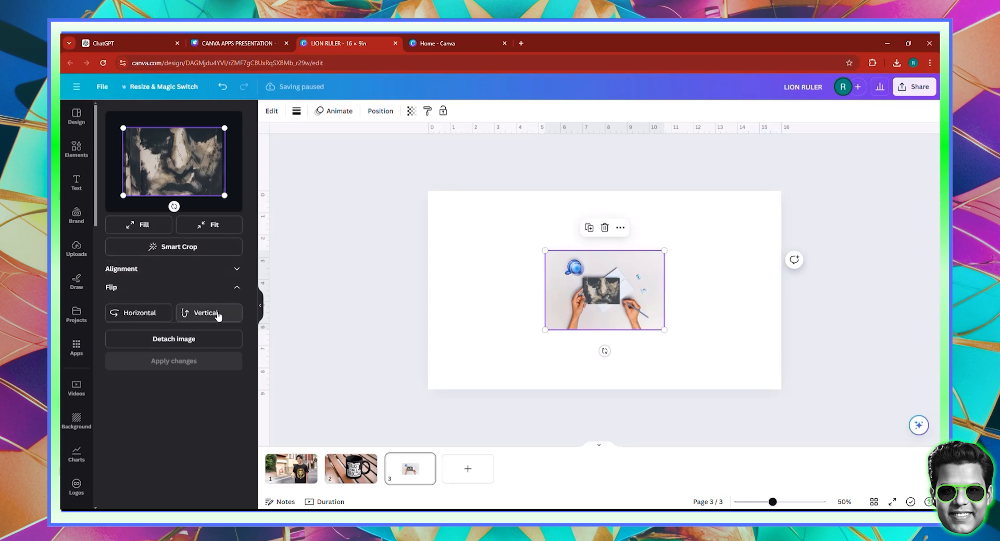
Enlarge the card mockup to about 16.4 × 10.9 in and position it to cover page 3
left_click(730, 297)
left_click(597, 313)
left_click_drag(604, 297, 502, 234)
left_click_drag(547, 269, 807, 407)
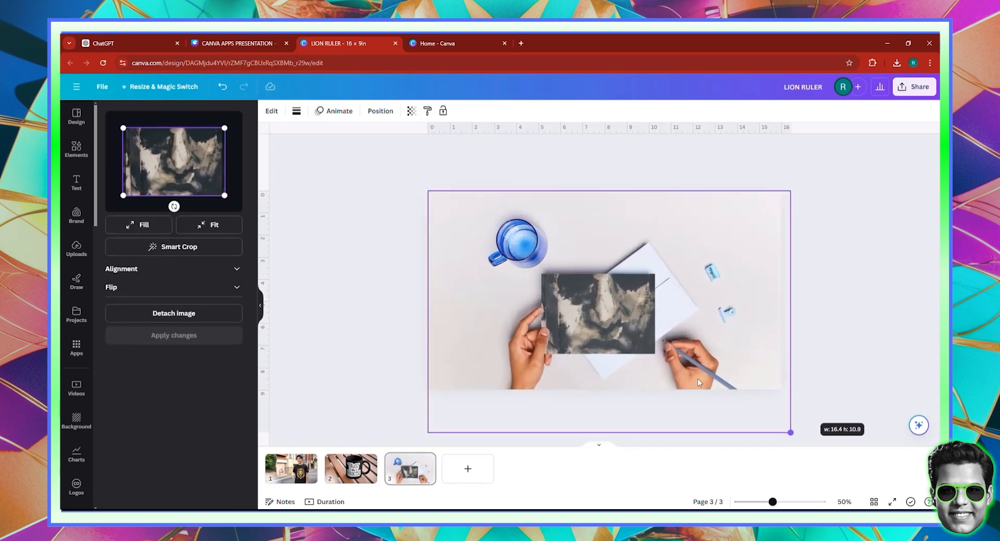
left_click_drag(618, 356, 614, 346)
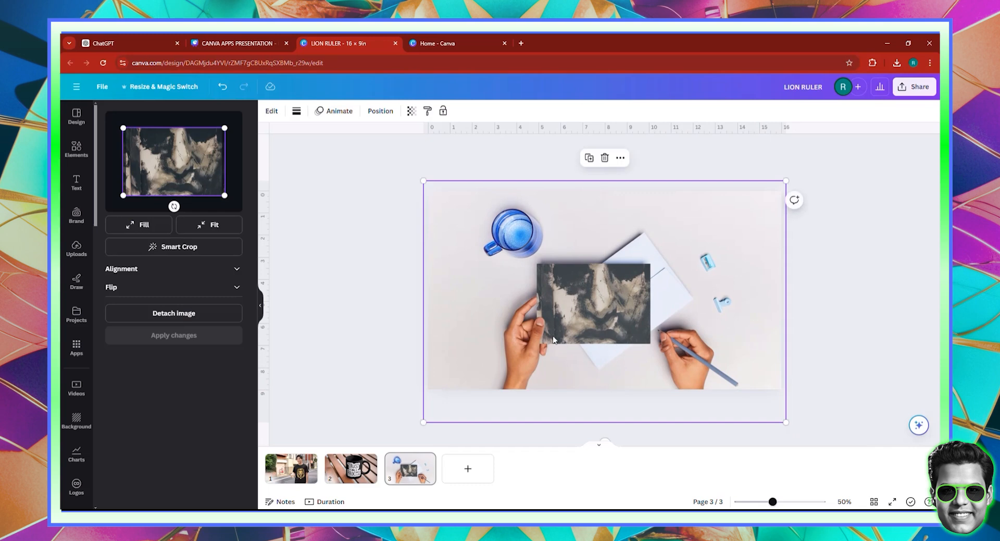
Add a blank fourth page and search the elements library for "DRAGON" photos
left_click(463, 466)
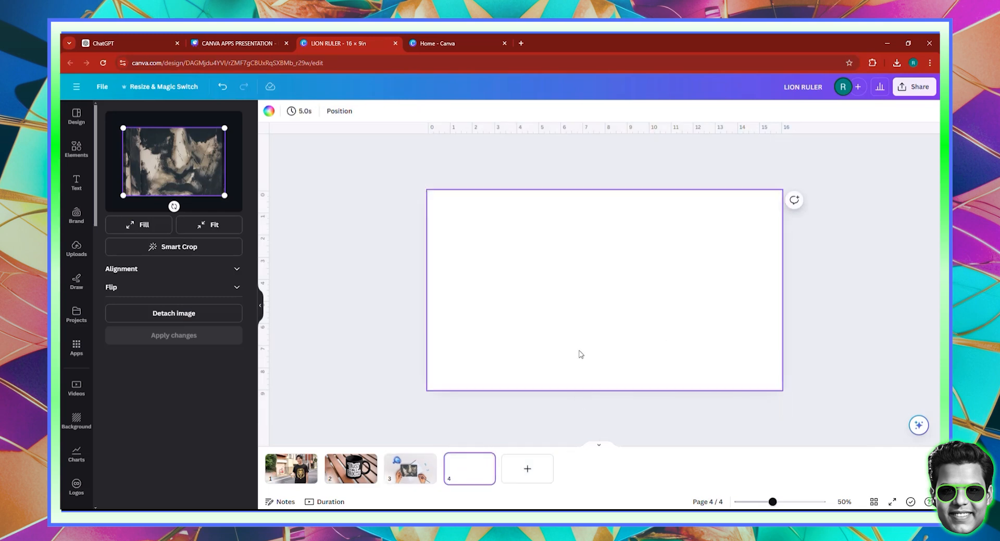
left_click(77, 151)
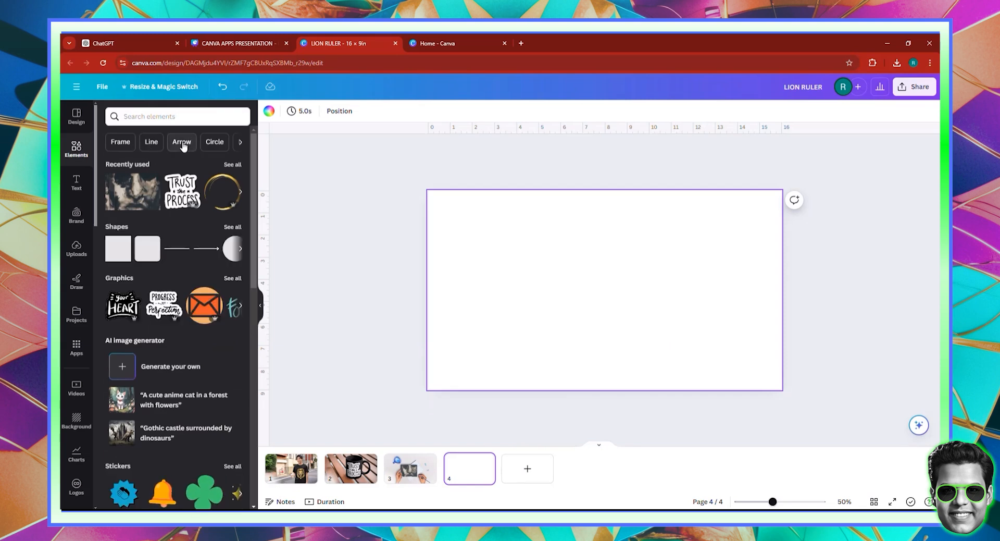
left_click(176, 115)
type("DRAGON?")
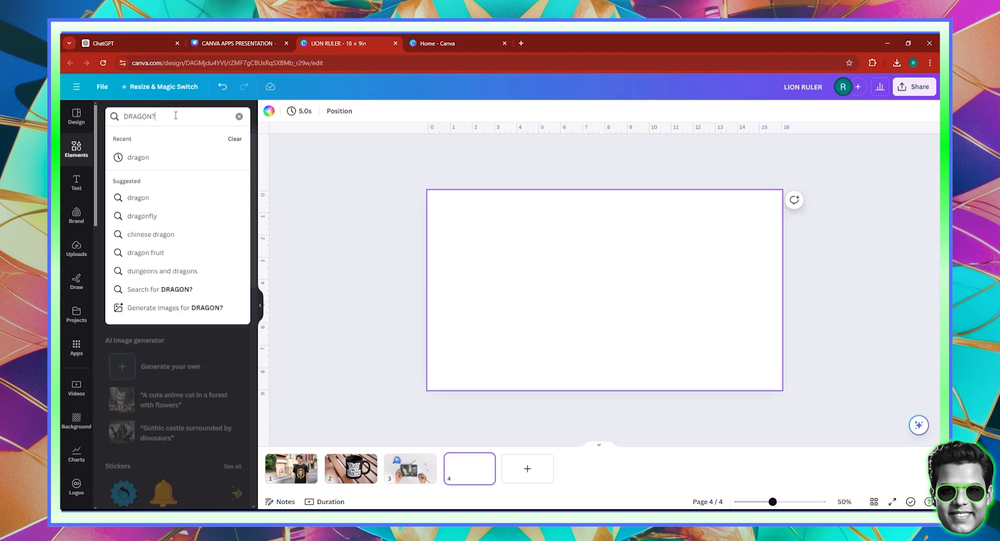
key("BackSpace")
key("Return")
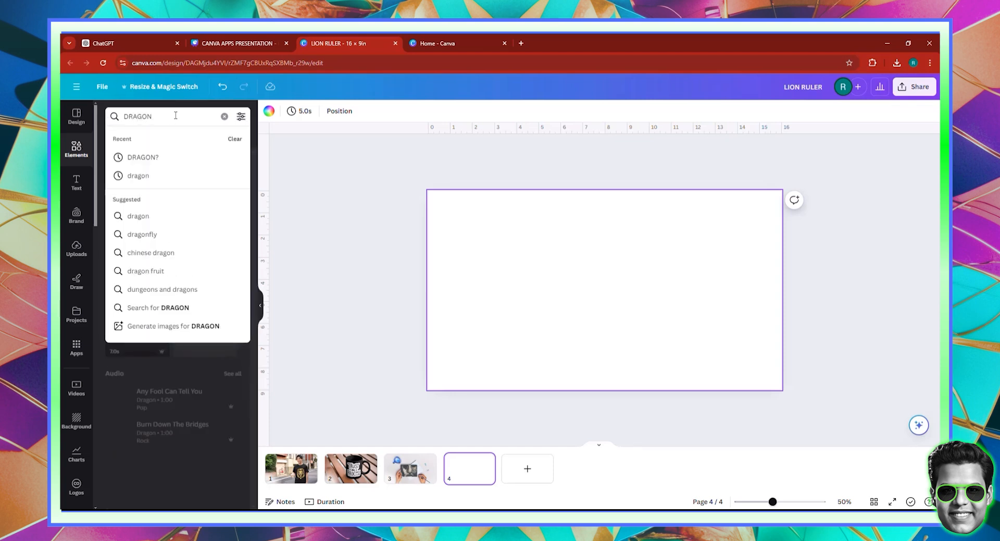
left_click(162, 142)
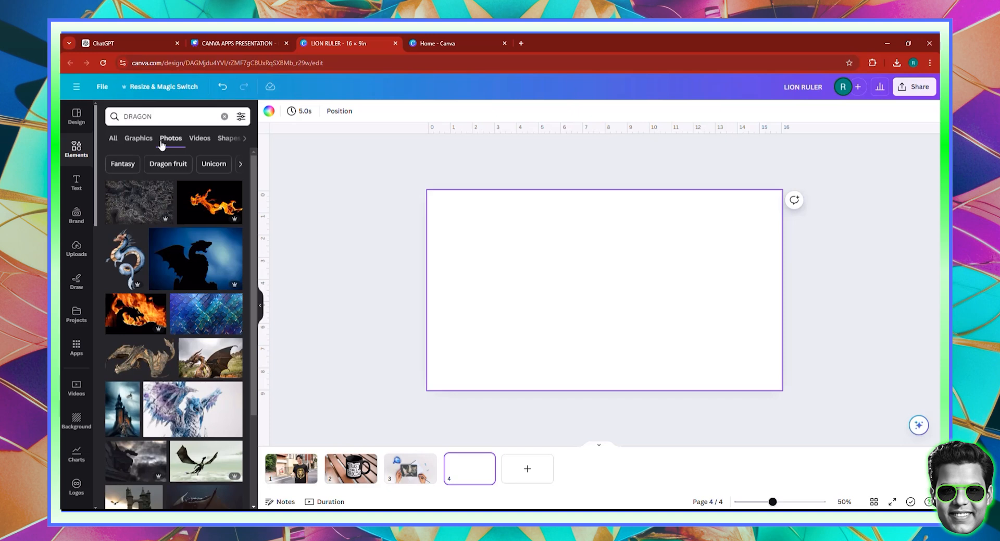
Add the photo of a flaming dragon on black to page 4 and open the Mockups app for it
left_click(178, 223)
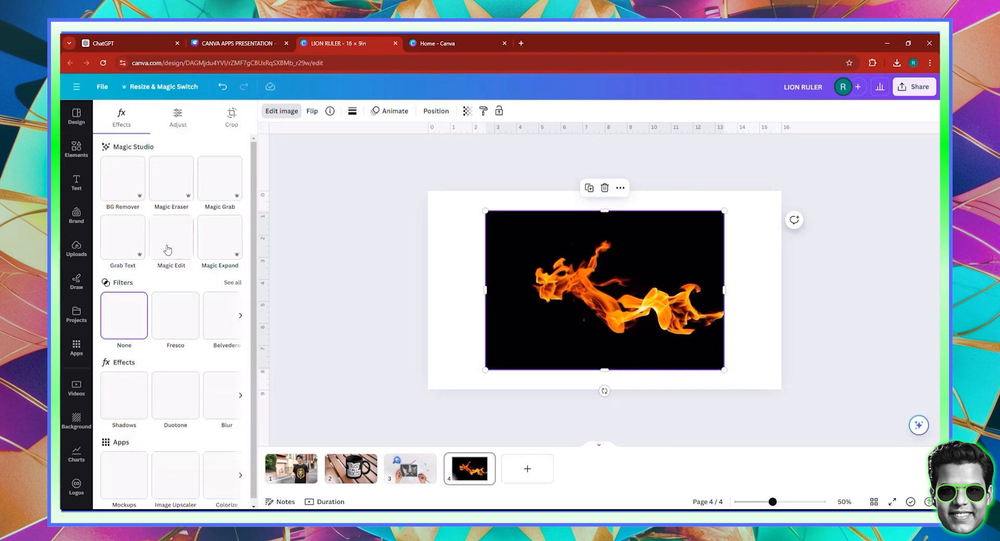
scroll(144, 360, "down", 1)
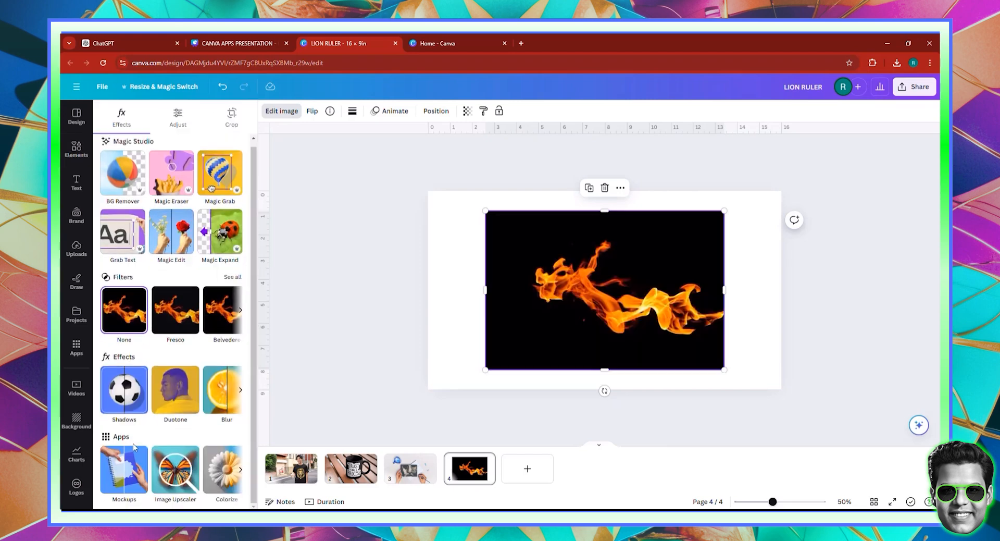
left_click(130, 463)
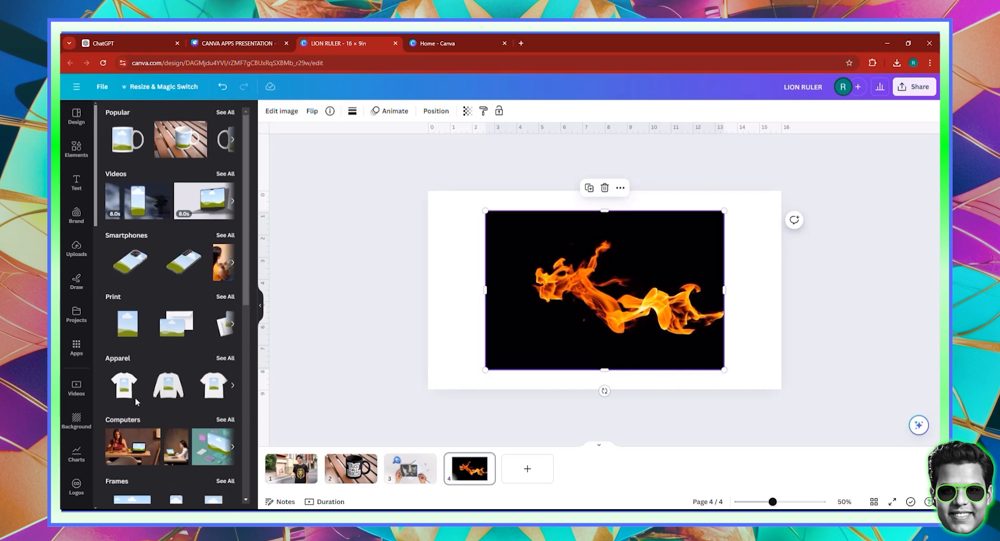
Browse the video mockups and apply the flaming dragon photo to the tablet standing beside books and a mug
left_click(226, 172)
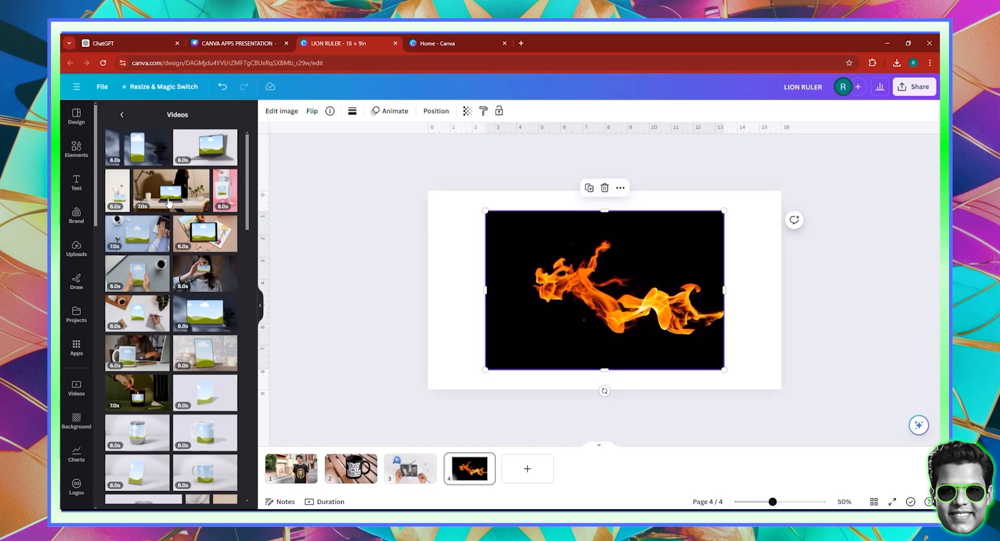
scroll(169, 202, "down", 1)
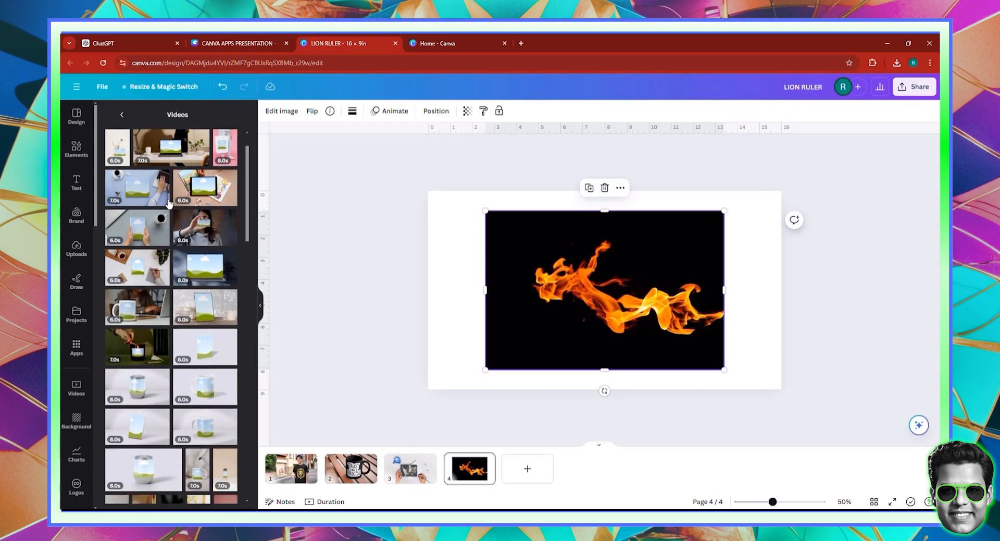
scroll(168, 203, "down", 3)
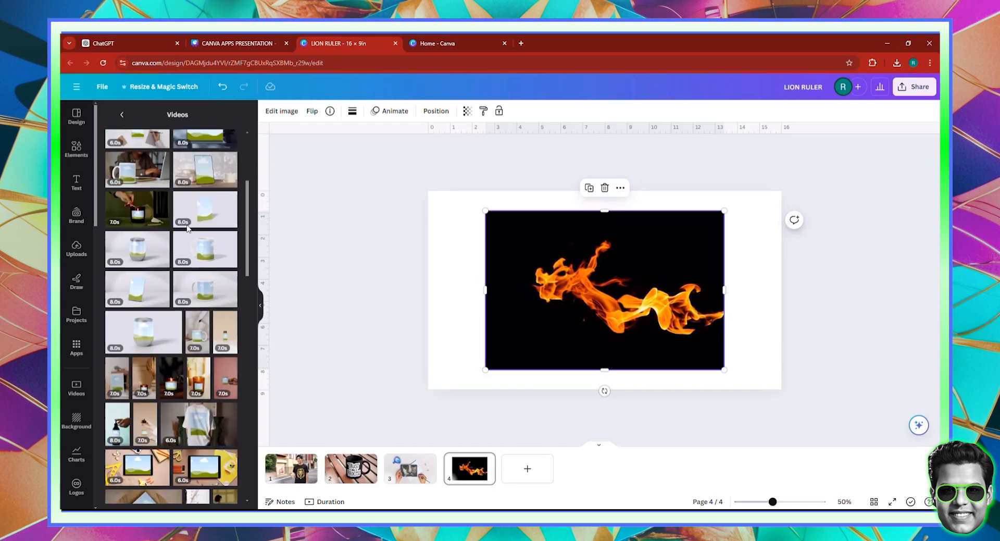
scroll(188, 230, "up", 3)
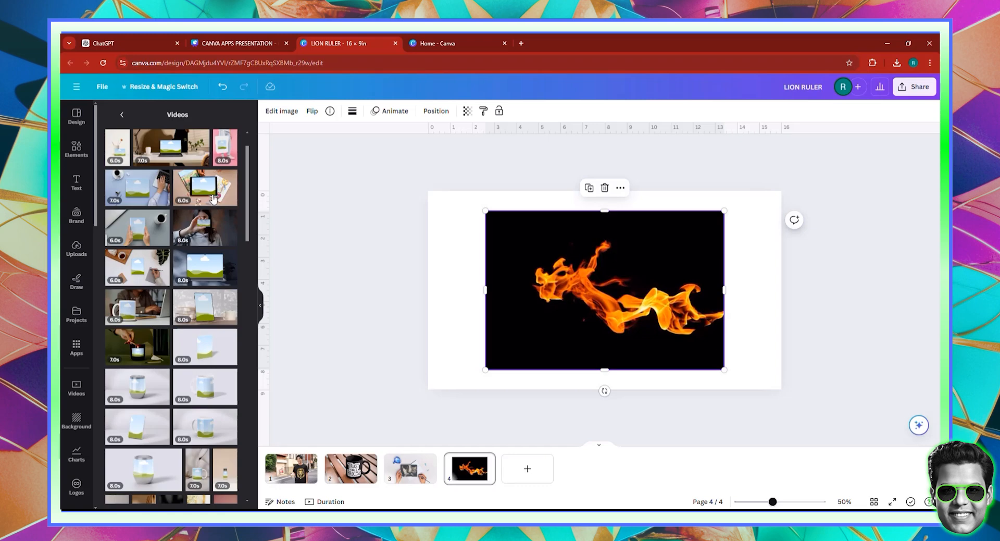
scroll(214, 200, "up", 1)
left_click(200, 358)
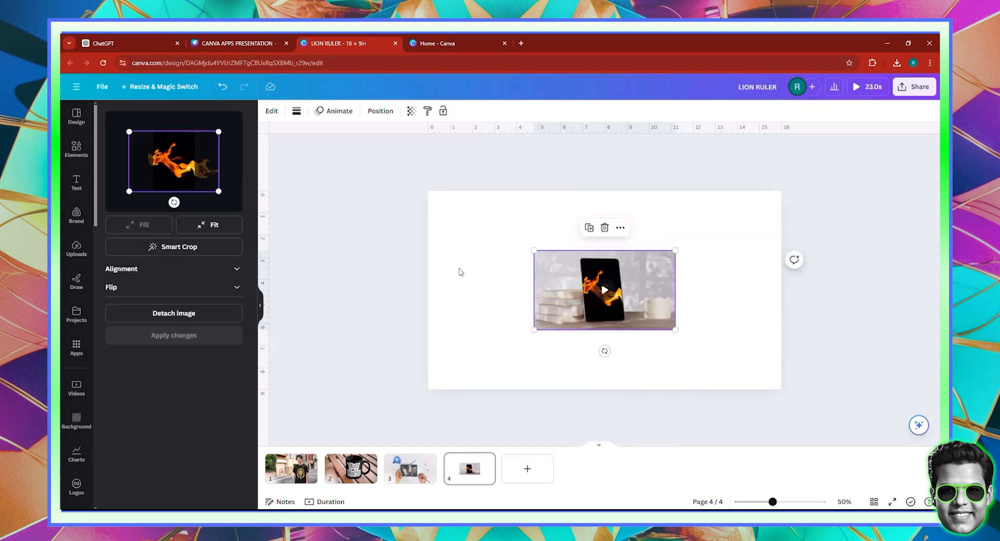
Shift the dragon photo sideways within the tablet mockup, rotate it clockwise to tilt it, and apply the changes
left_click_drag(171, 182, 187, 161)
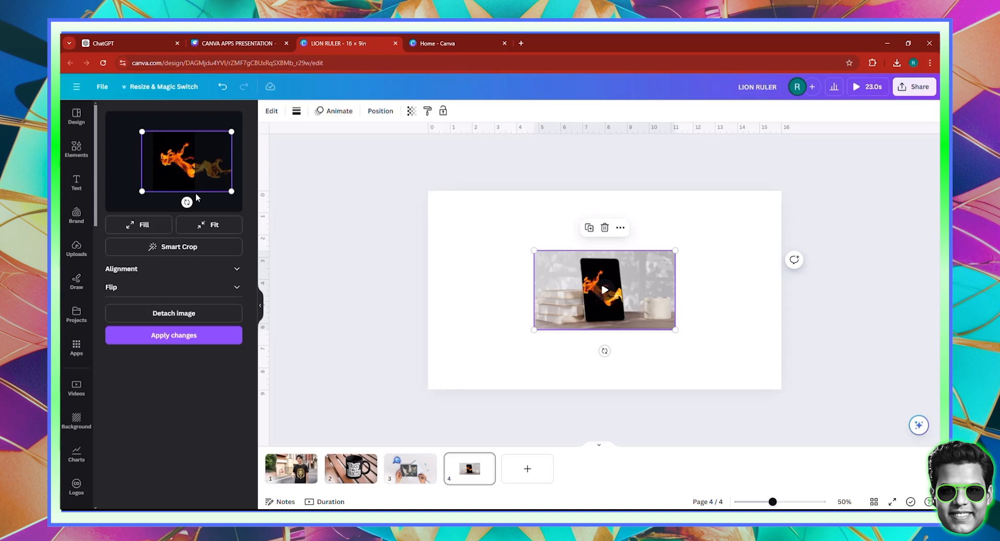
left_click_drag(186, 202, 169, 179)
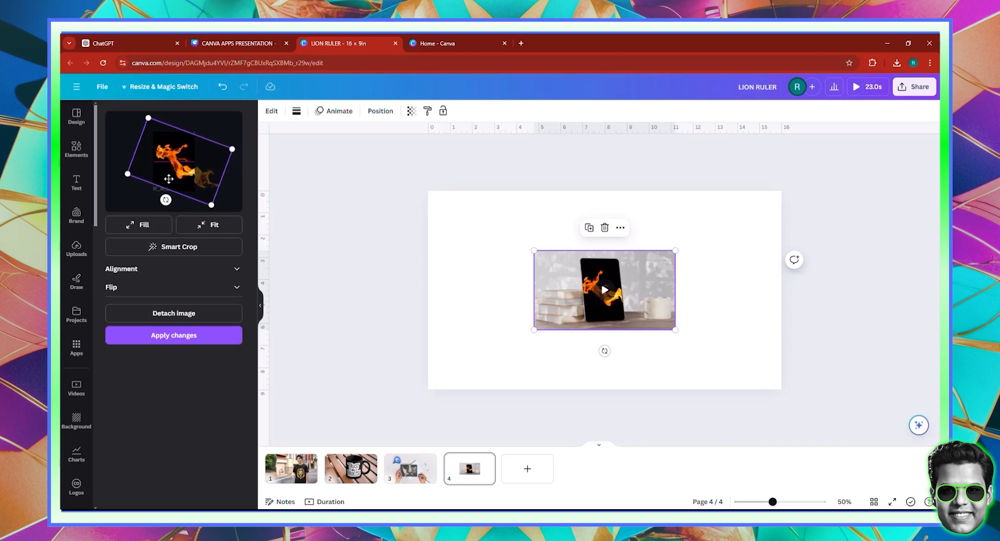
left_click(202, 334)
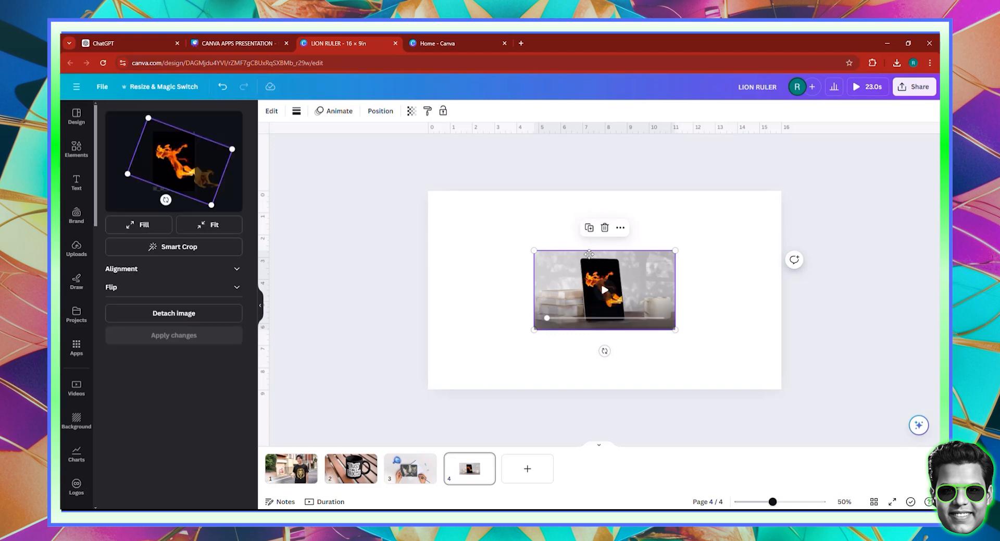
Align the tablet video mockup with page 4's upper-left corner, enlarge it to fill the whole page, and show it in full screen
left_click_drag(634, 286, 533, 227)
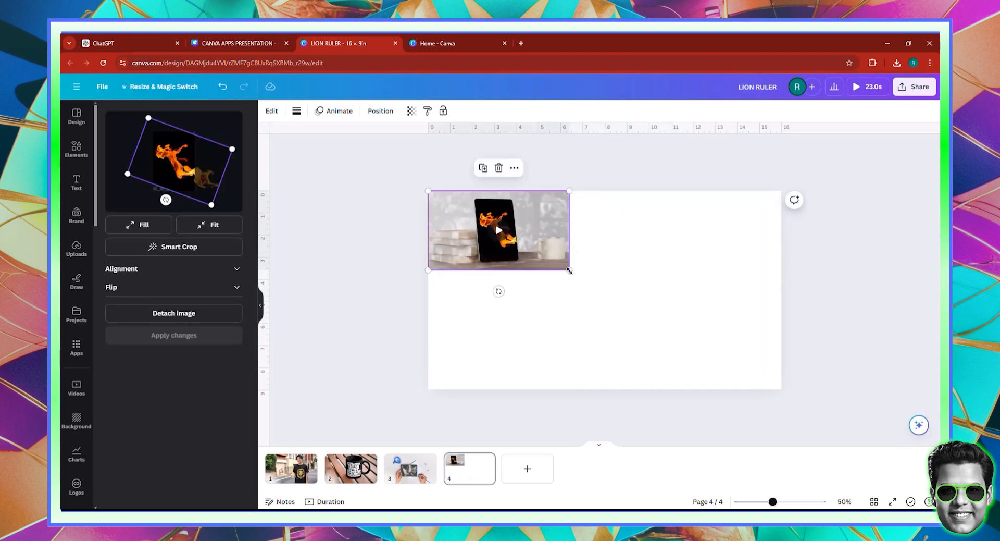
left_click_drag(574, 270, 780, 398)
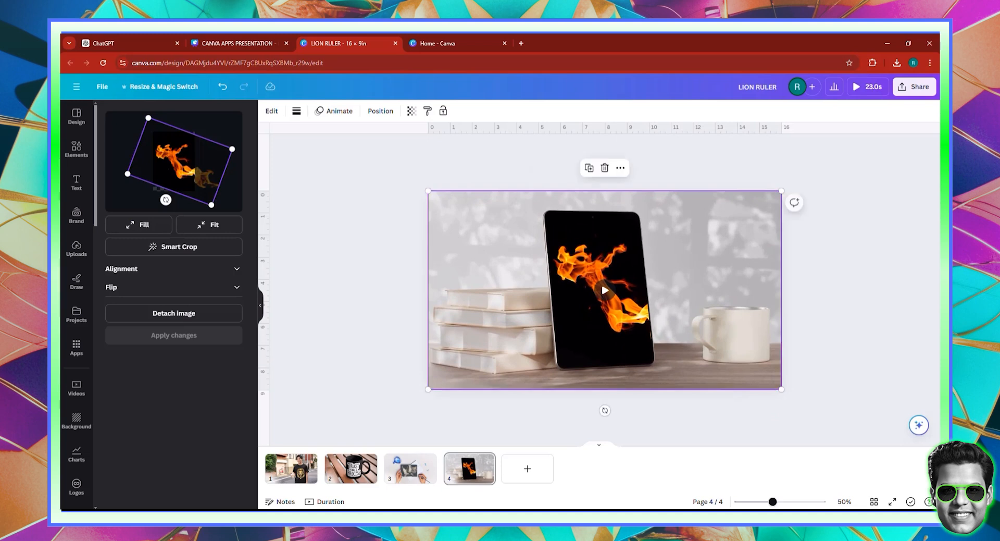
left_click(892, 502)
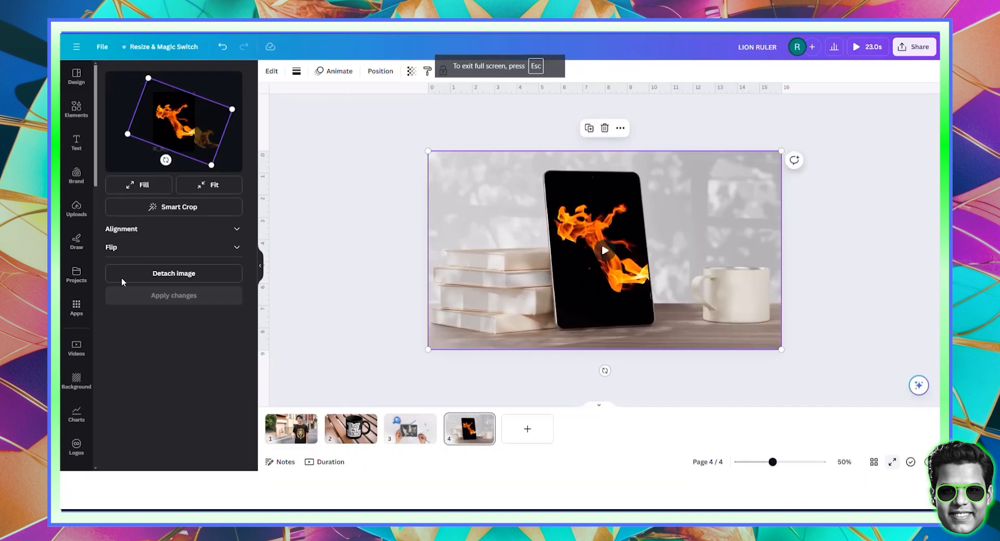